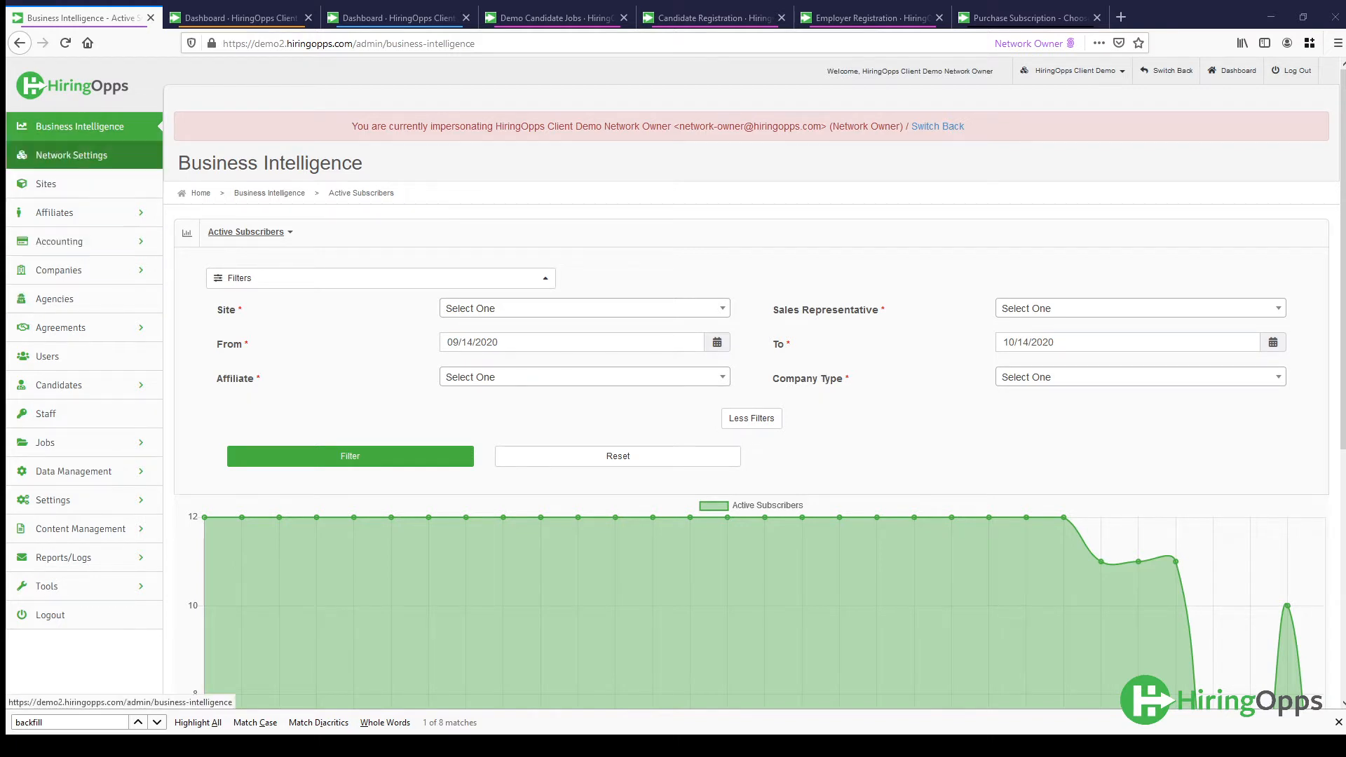
- Open the recurring plans under Accounting and start a new plan
{"action": "left_click", "coordinate": [67, 249]}
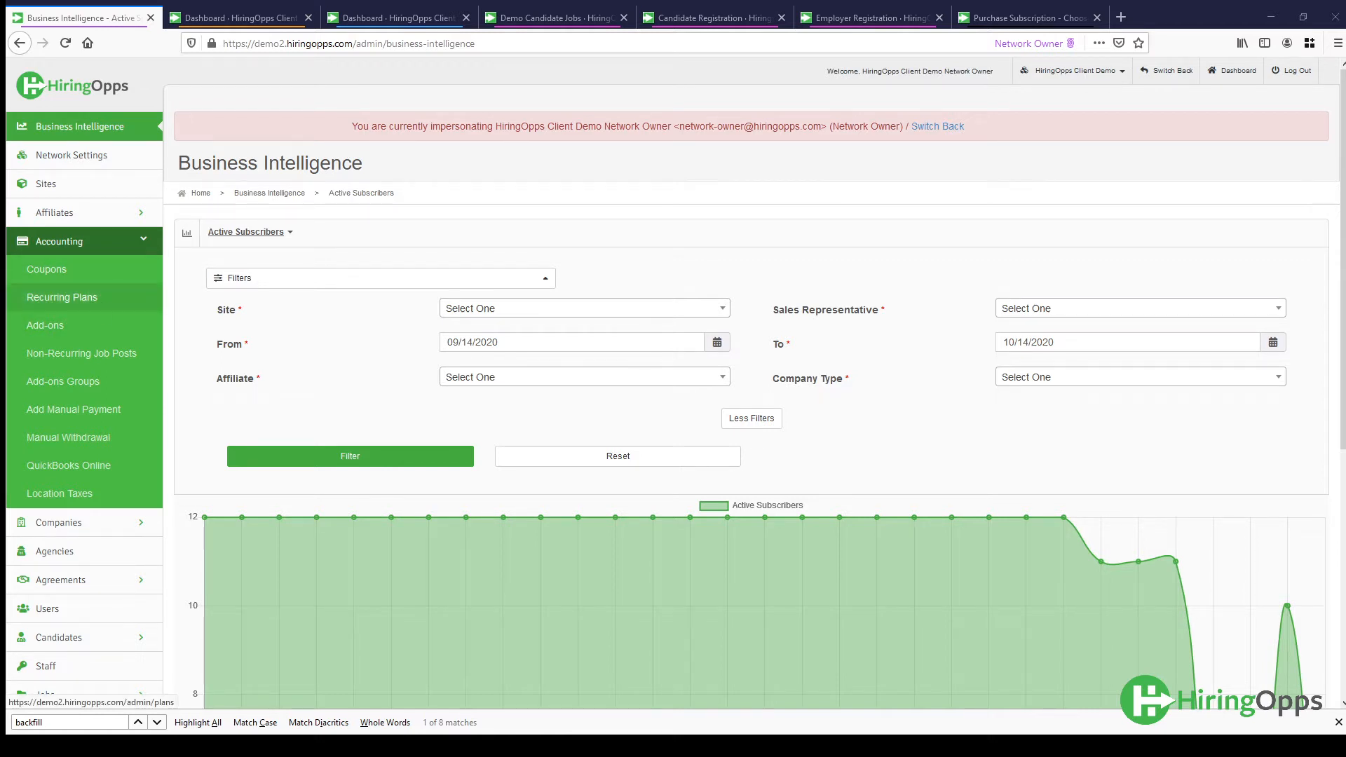
{"action": "left_click", "coordinate": [98, 305]}
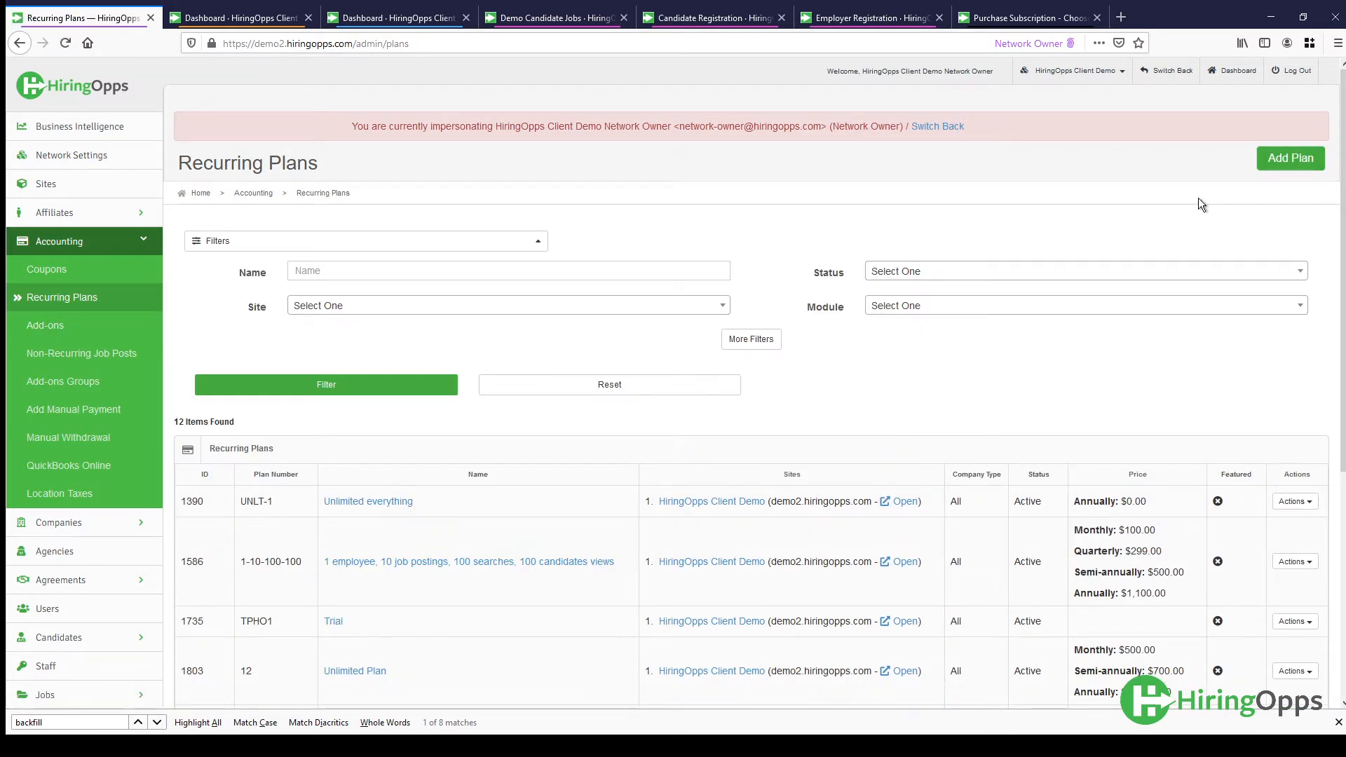
{"action": "left_click", "coordinate": [1271, 175]}
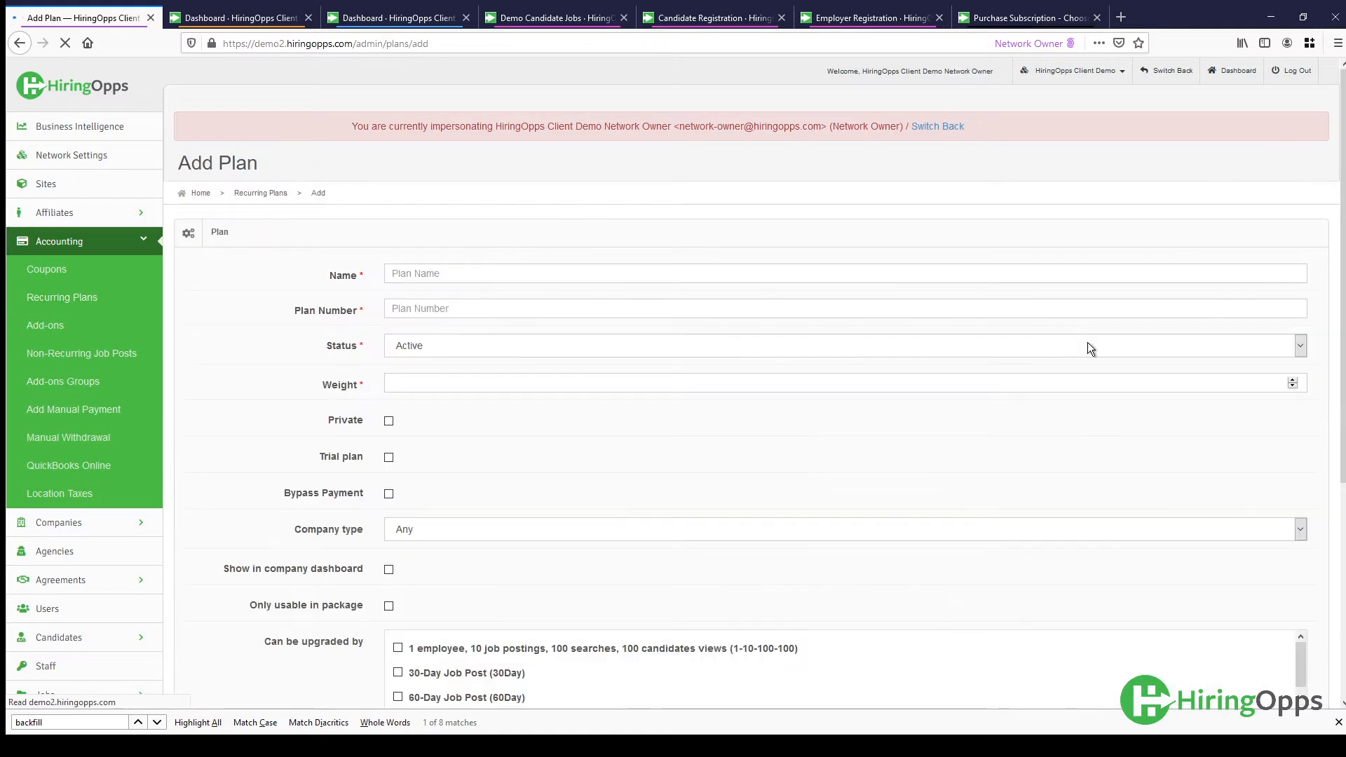
- Name the new plan "Single Job Post" and enter SingleJobPost as its plan number
{"action": "left_click", "coordinate": [626, 275]}
{"action": "type", "text": "Signle"}
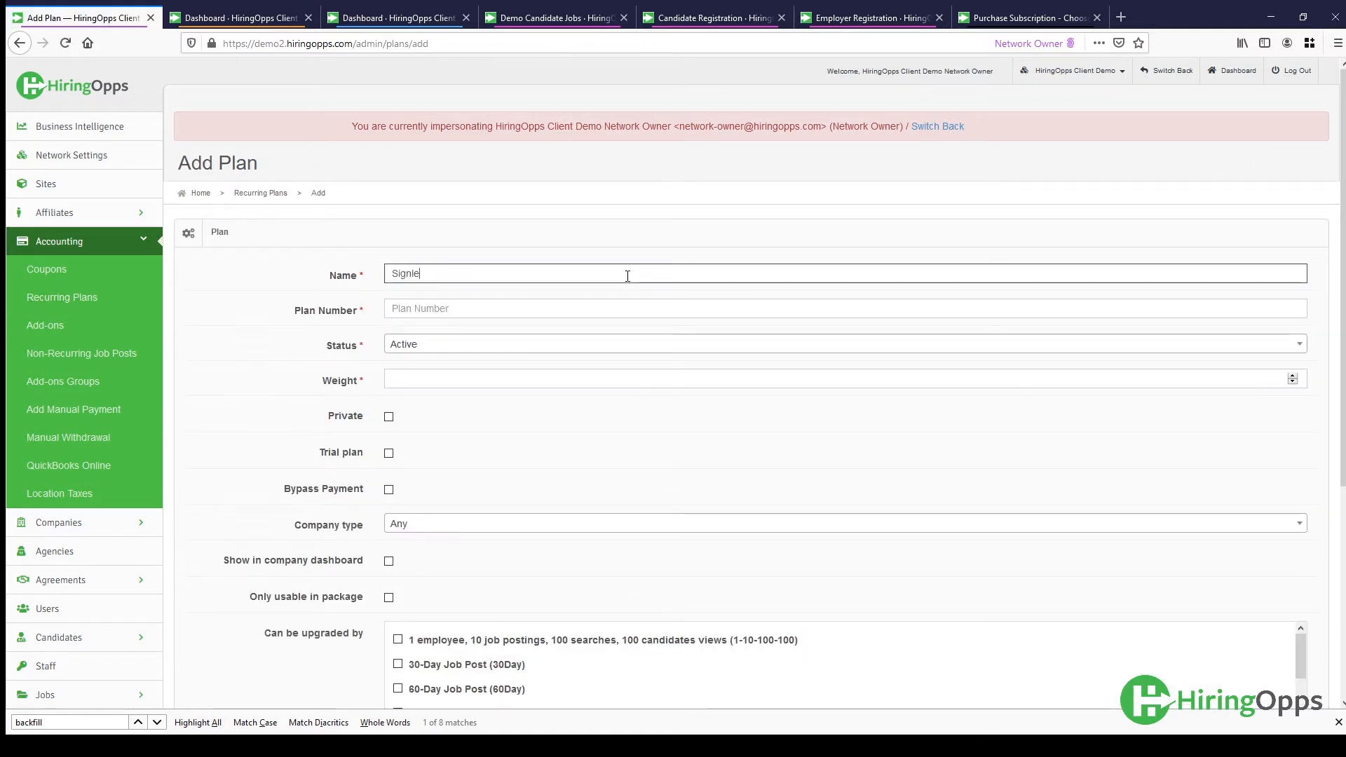
{"action": "key", "text": "BackSpace"}
{"action": "key", "text": "BackSpace"}
{"action": "key", "text": "BackSpace"}
{"action": "key", "text": "BackSpace"}
{"action": "type", "text": "n"}
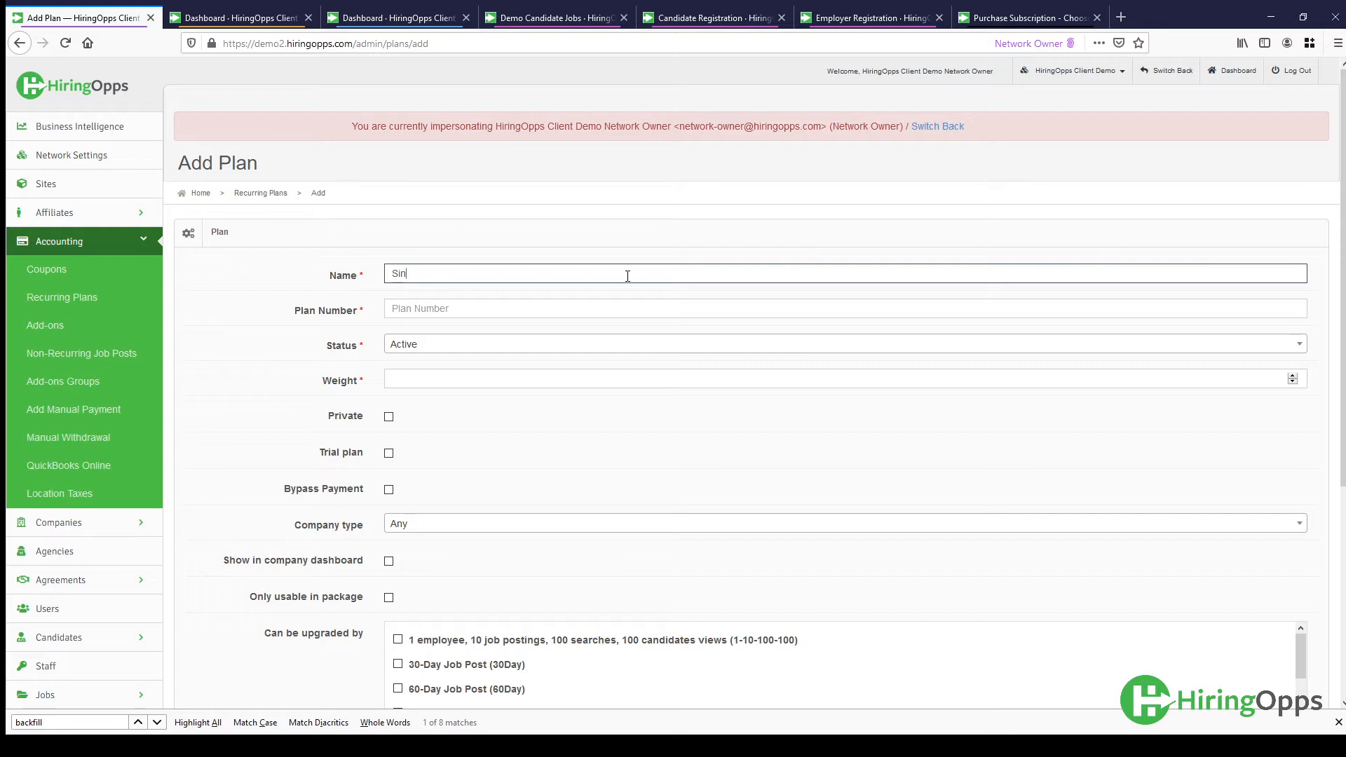
{"action": "type", "text": "gle Job Post"}
{"action": "left_click", "coordinate": [517, 309]}
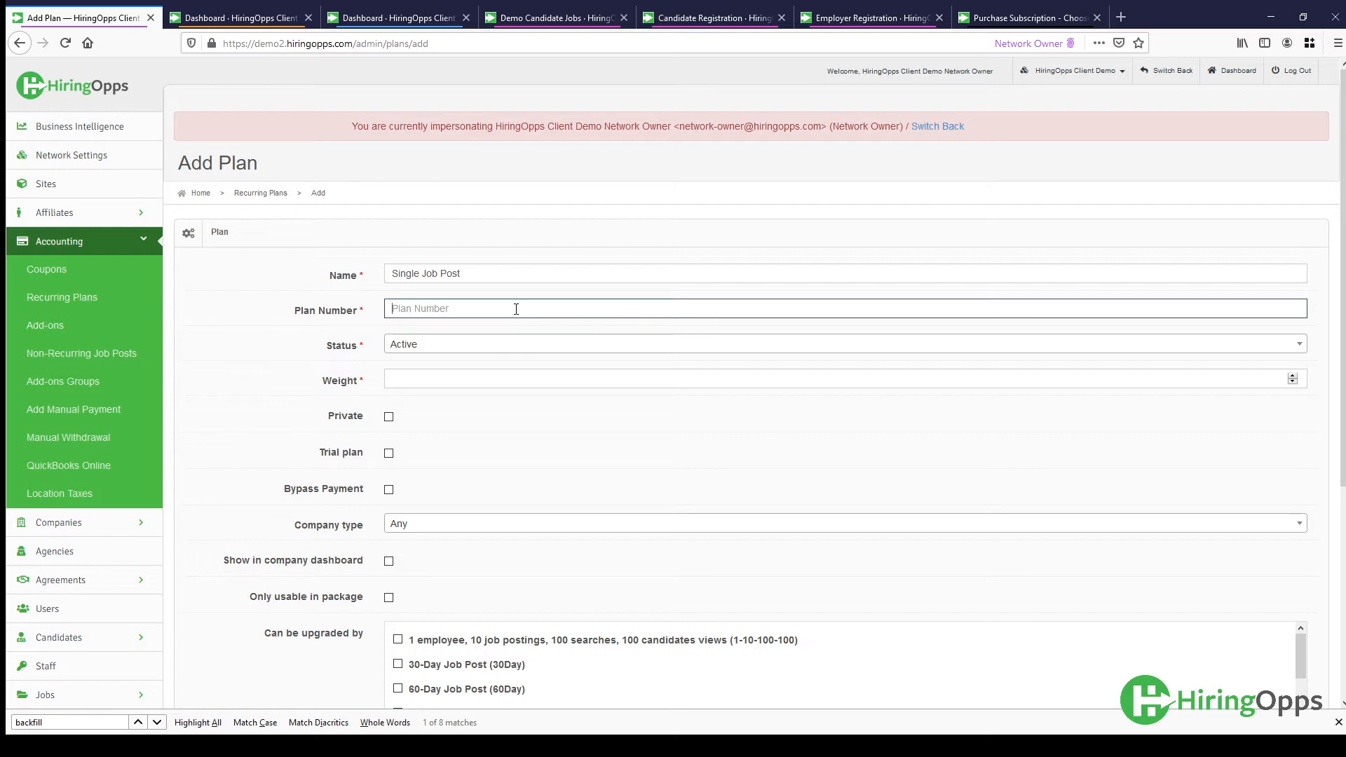
{"action": "type", "text": "SingleJobPost"}
{"action": "left_click", "coordinate": [427, 349]}
{"action": "left_click", "coordinate": [430, 349]}
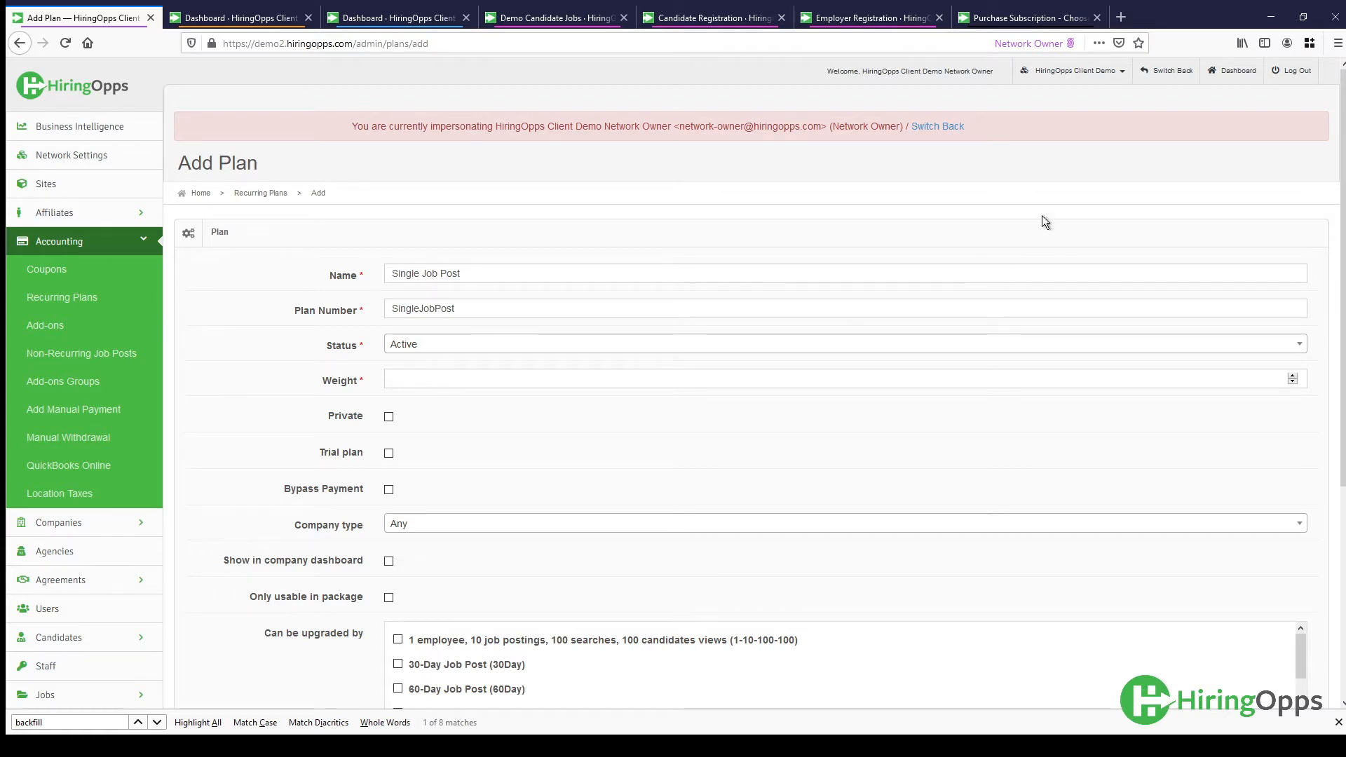
- Check the package layout on the Purchase Subscription page and set the new plan's weight to 4
{"action": "left_click", "coordinate": [1039, 21]}
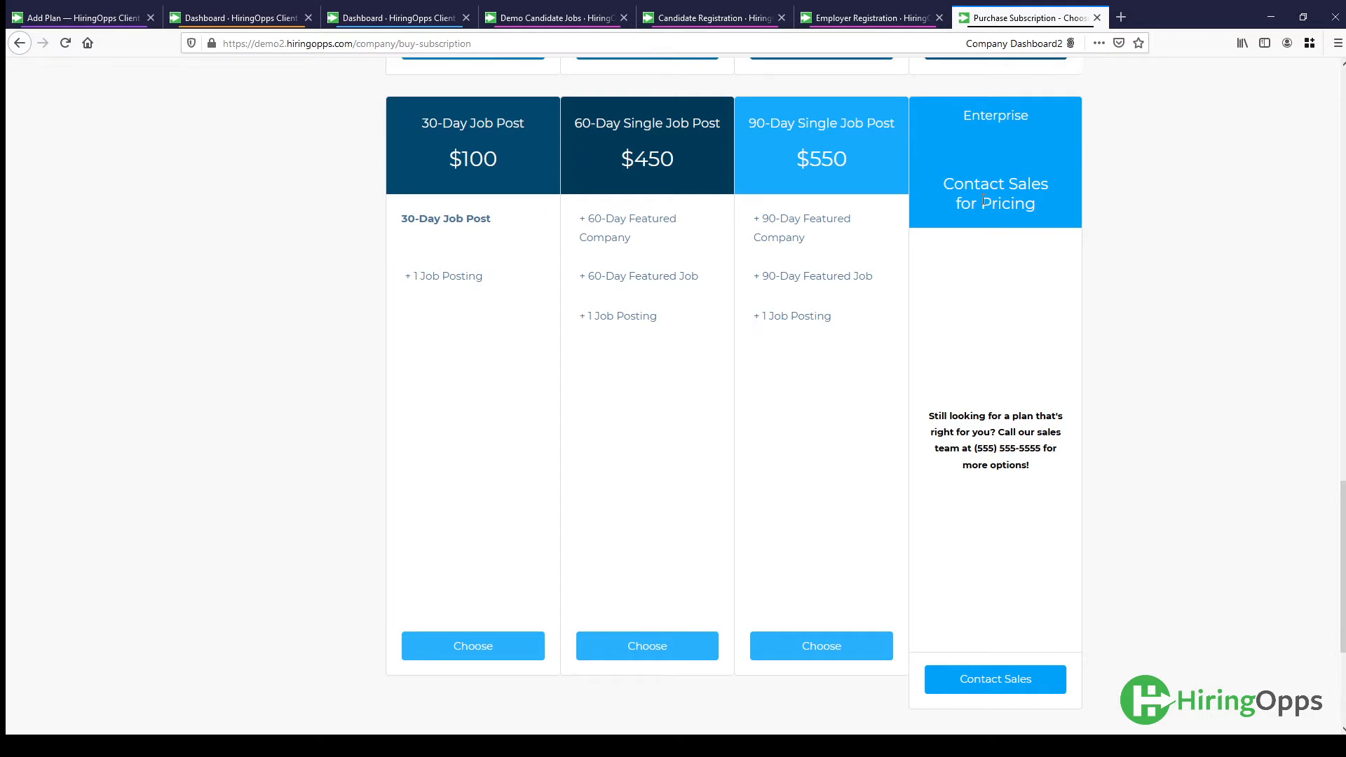
{"action": "left_click", "coordinate": [106, 23]}
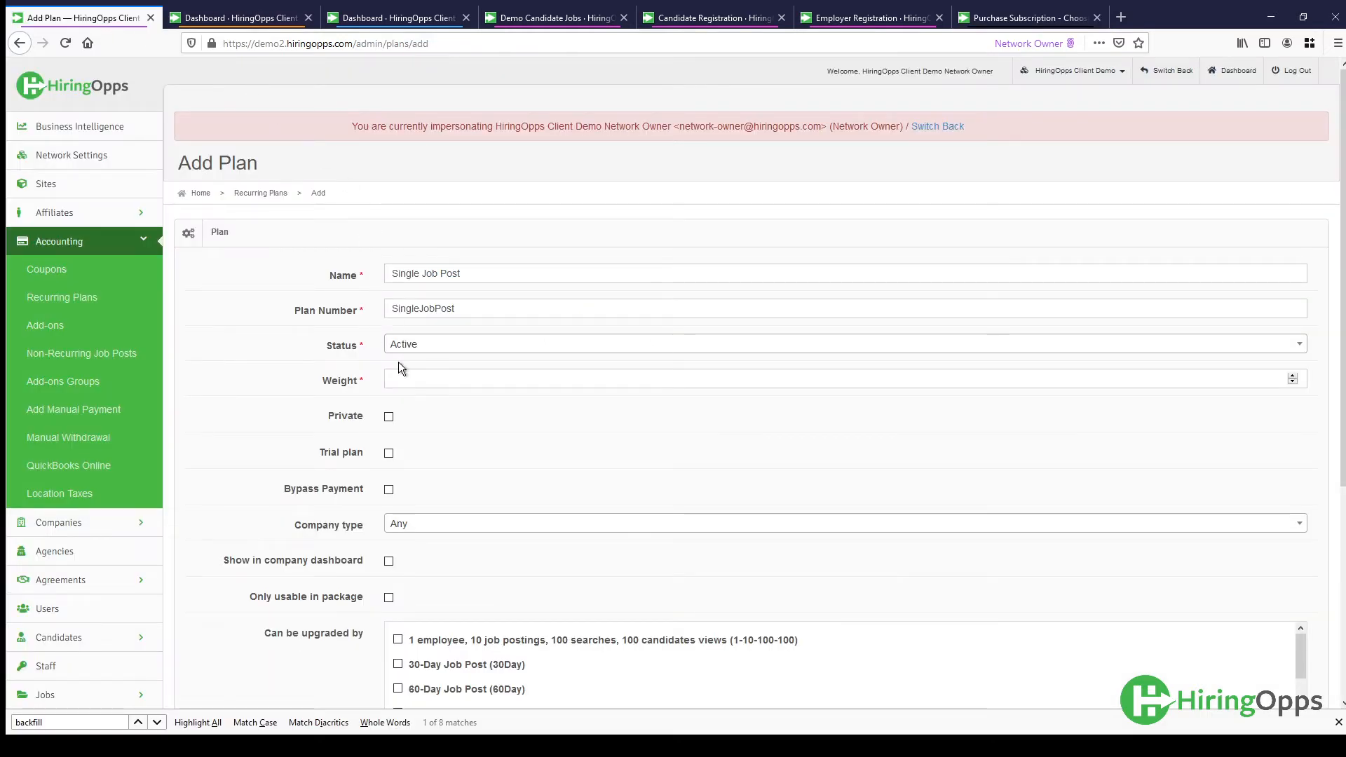
{"action": "left_click", "coordinate": [411, 380]}
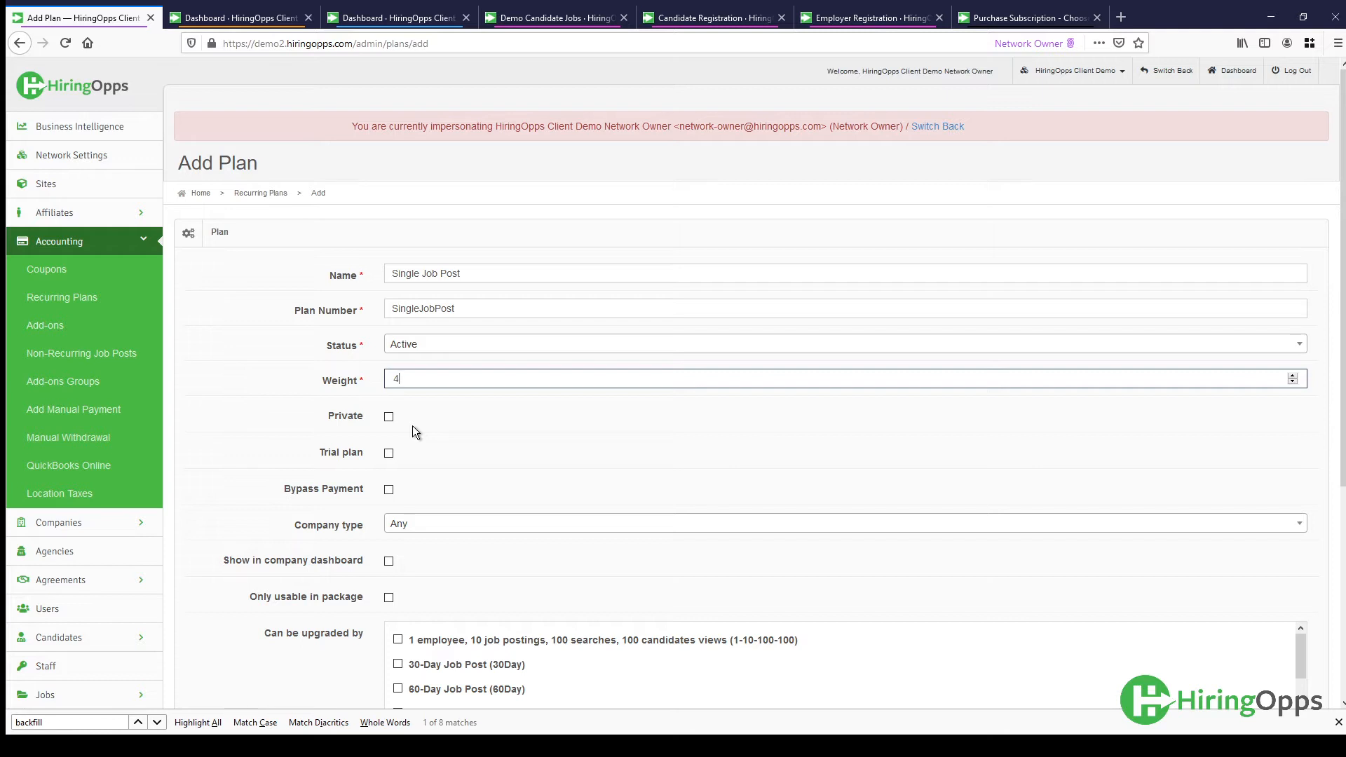
- Mark the plan as only usable in a package and make it available on the HiringOpps Client Demo site
{"action": "scroll", "coordinate": [413, 426], "scroll_direction": "down", "scroll_amount": 2}
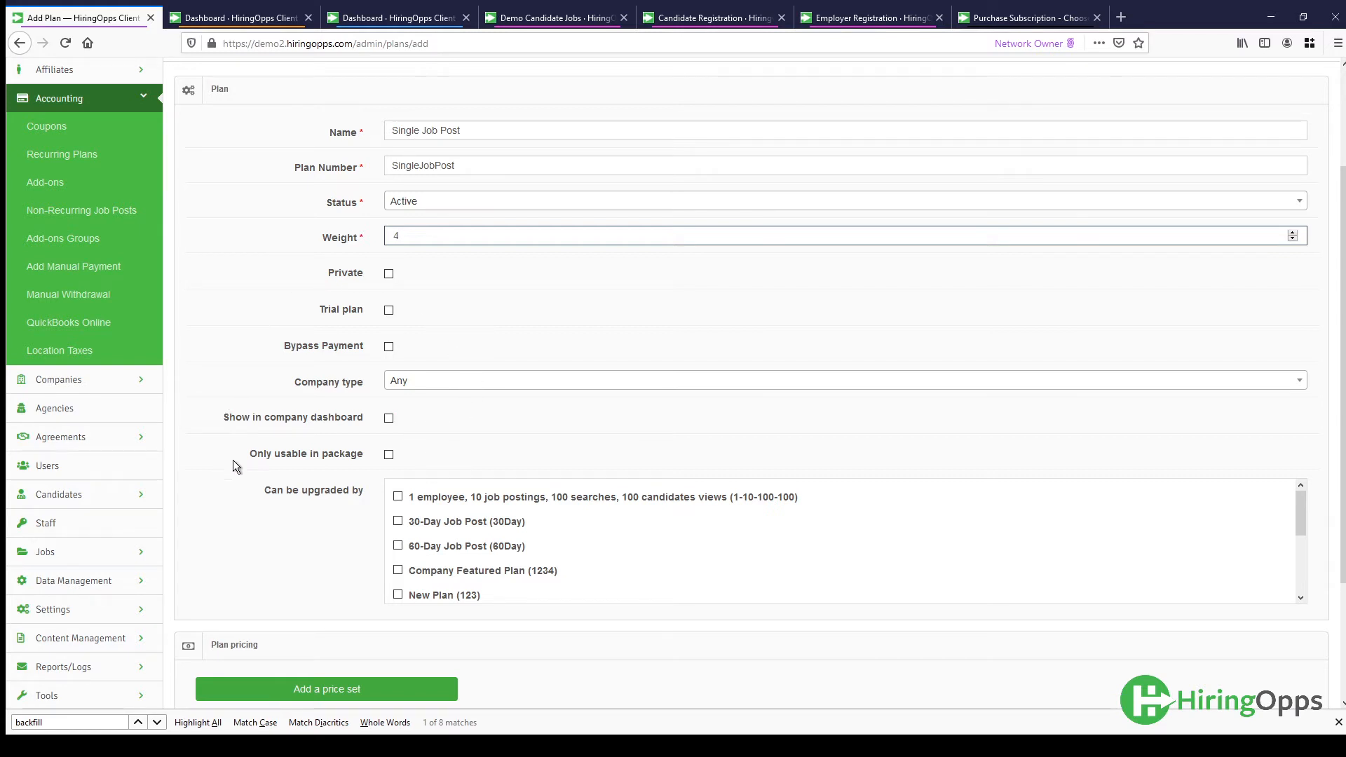
{"action": "left_click", "coordinate": [390, 455]}
{"action": "scroll", "coordinate": [419, 453], "scroll_direction": "down", "scroll_amount": 2}
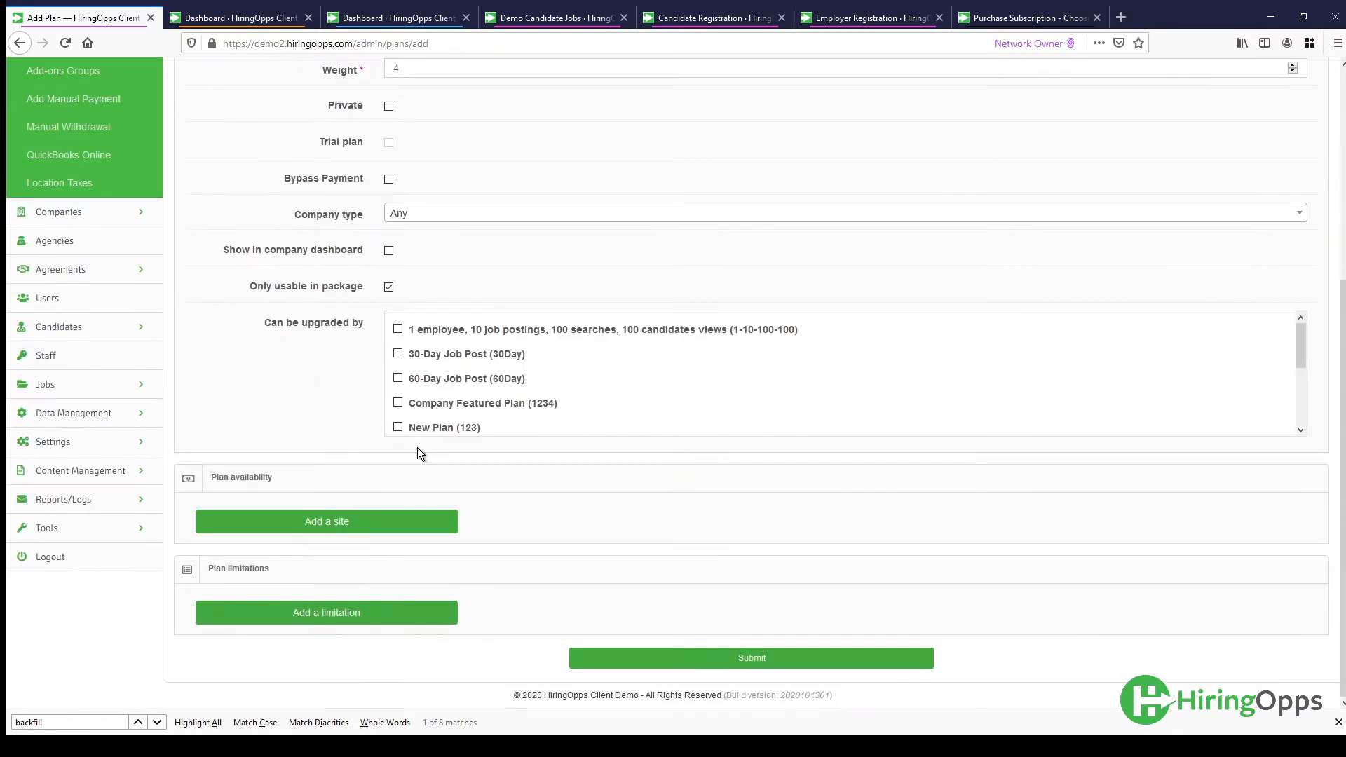
{"action": "left_click", "coordinate": [388, 290]}
{"action": "left_click", "coordinate": [389, 288]}
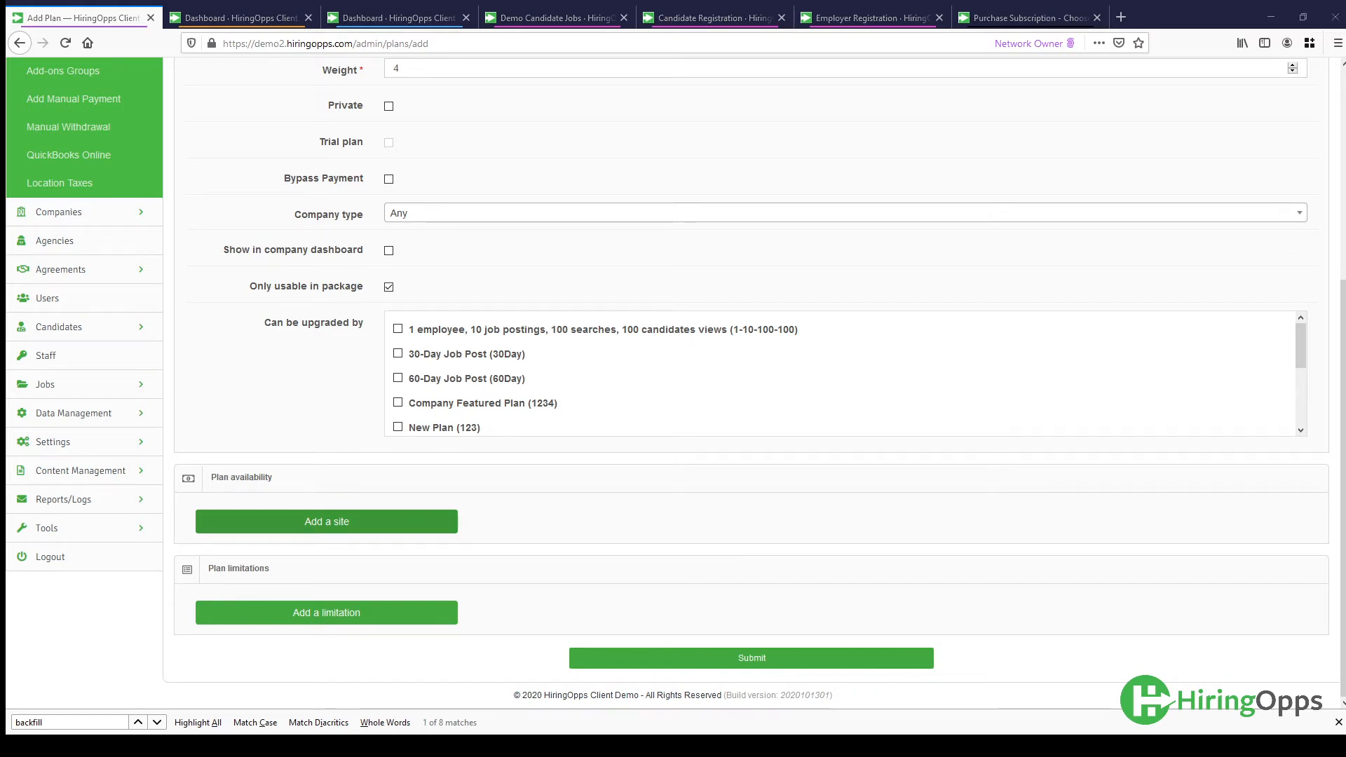
{"action": "left_click", "coordinate": [303, 524]}
{"action": "scroll", "coordinate": [677, 470], "scroll_direction": "down", "scroll_amount": 2}
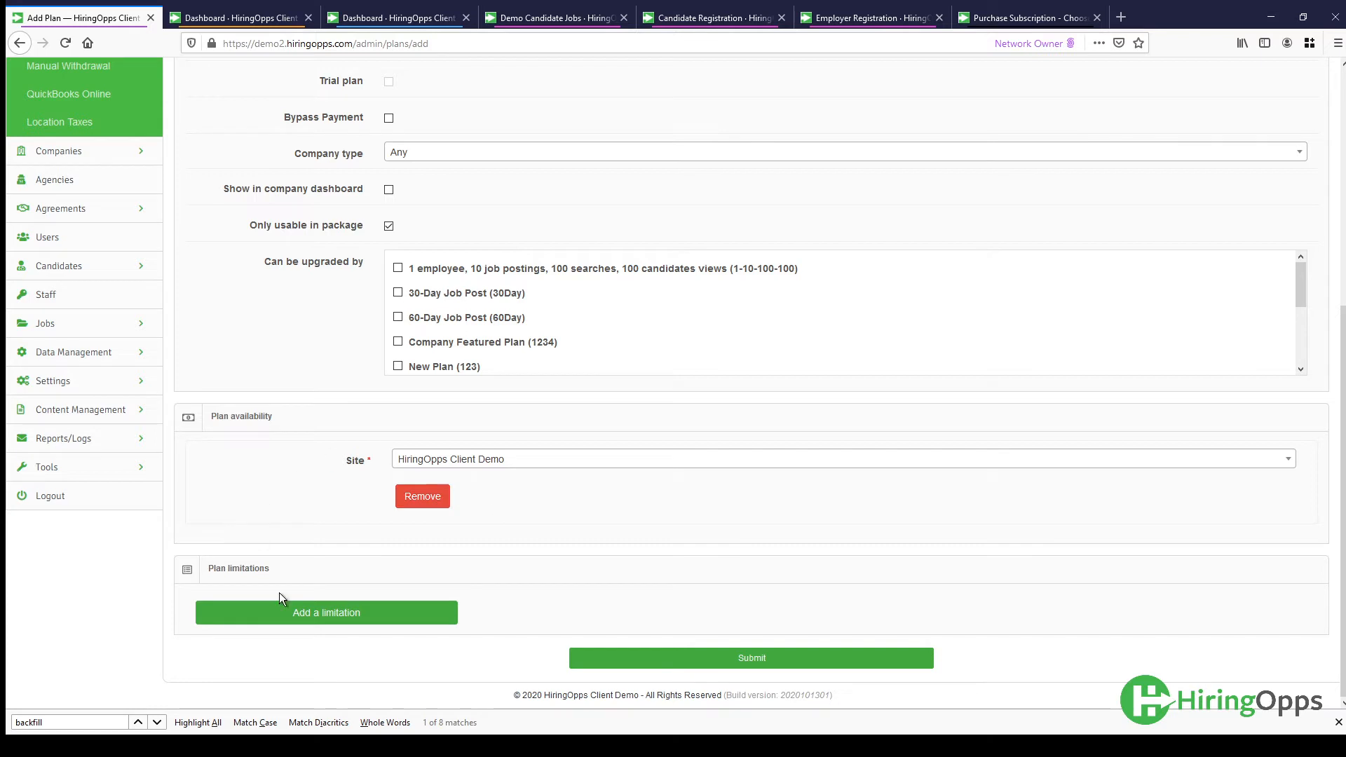
- Add a plan limitation for the Company Employees module with concurrent usage limitation and a quantity of 1
{"action": "left_click", "coordinate": [320, 610]}
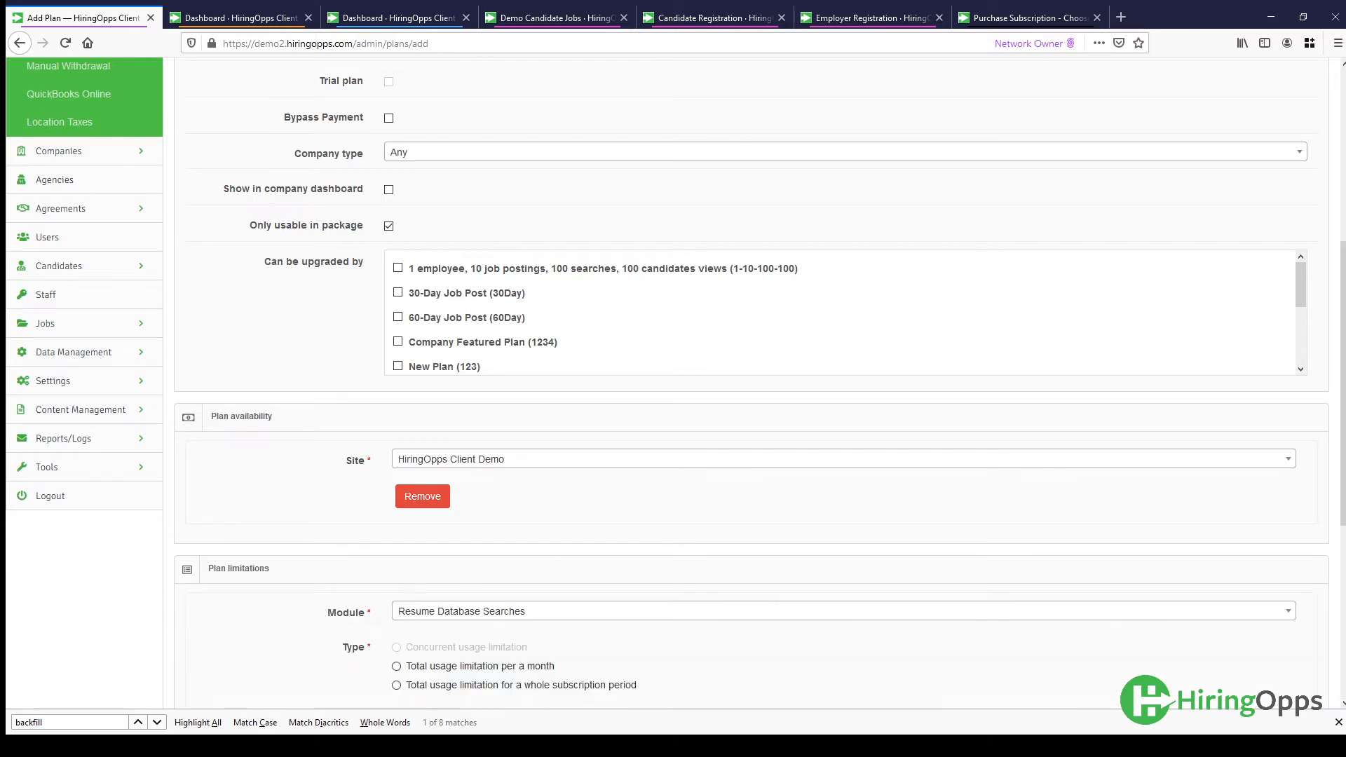
{"action": "scroll", "coordinate": [848, 540], "scroll_direction": "down", "scroll_amount": 3}
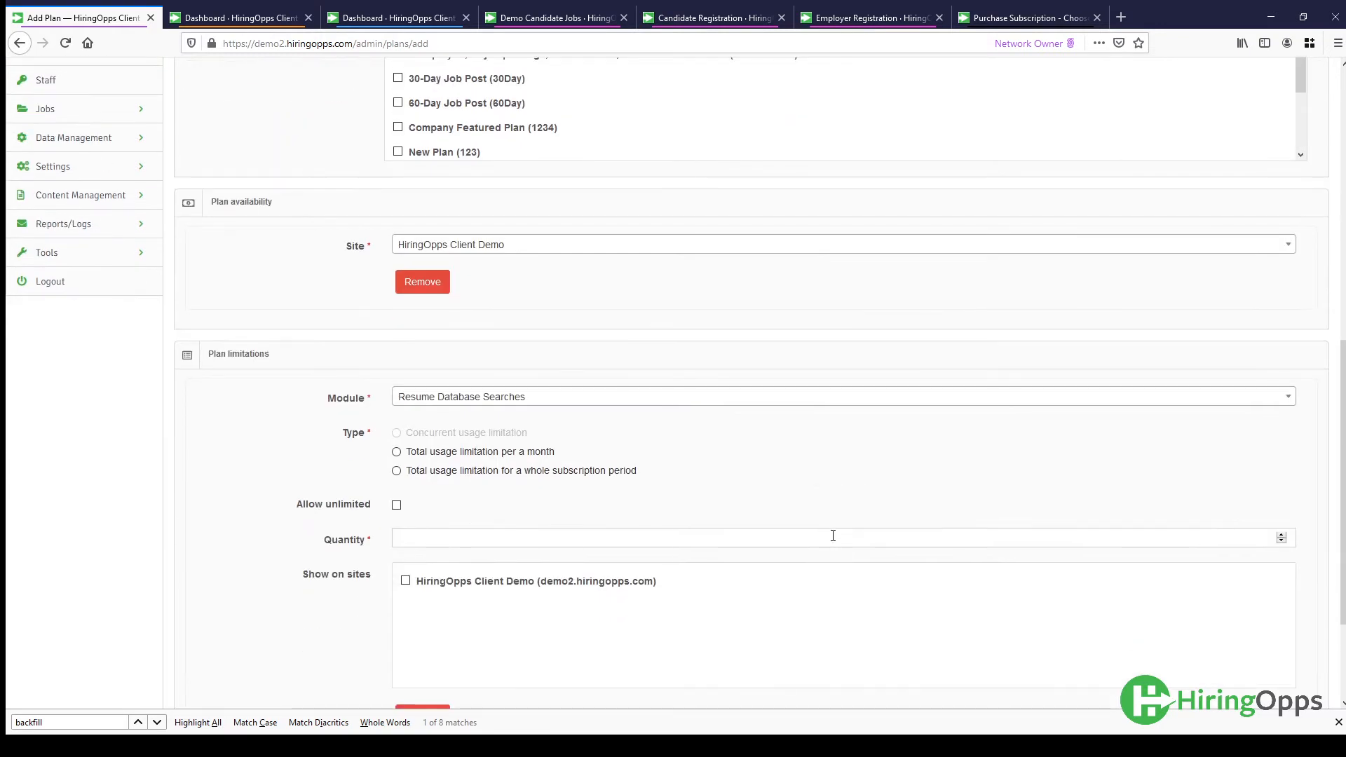
{"action": "left_click", "coordinate": [495, 399]}
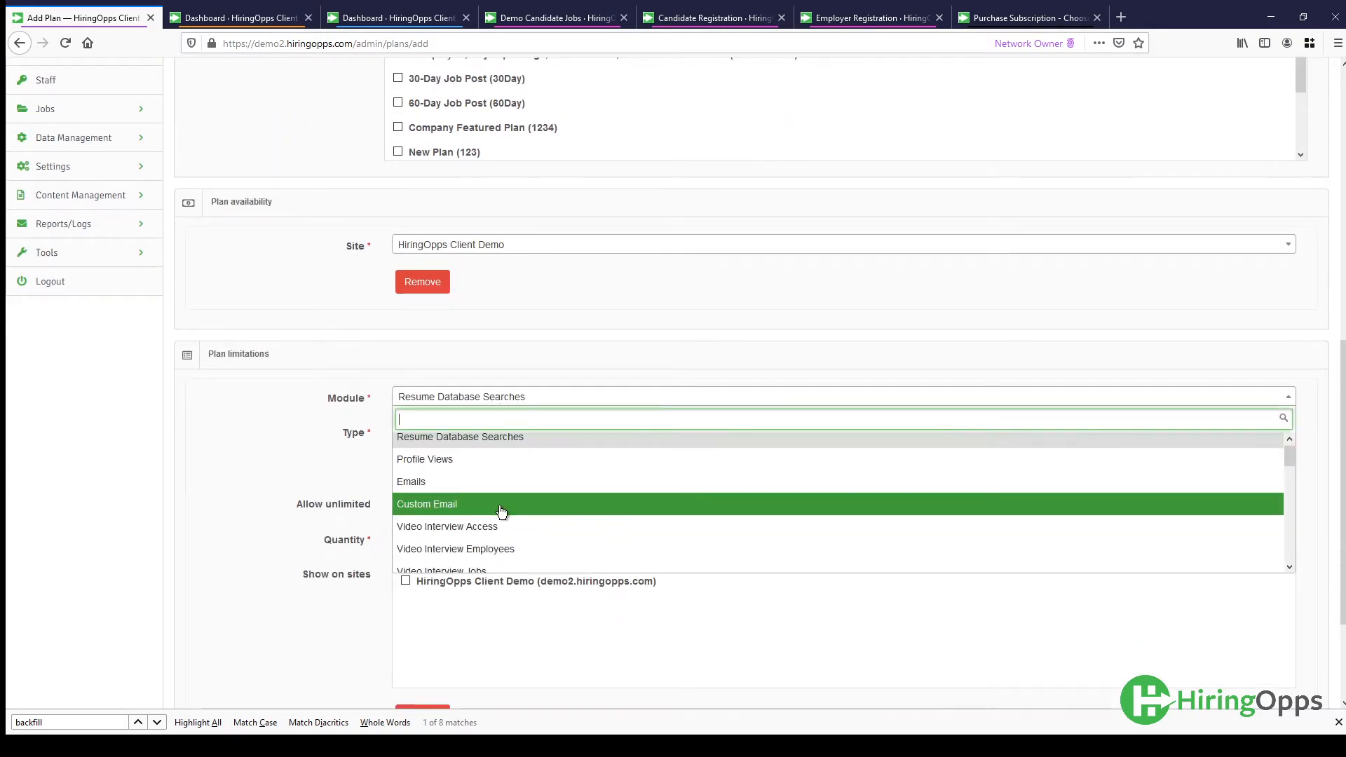
{"action": "scroll", "coordinate": [502, 512], "scroll_direction": "down", "scroll_amount": 3}
{"action": "left_click", "coordinate": [495, 468]}
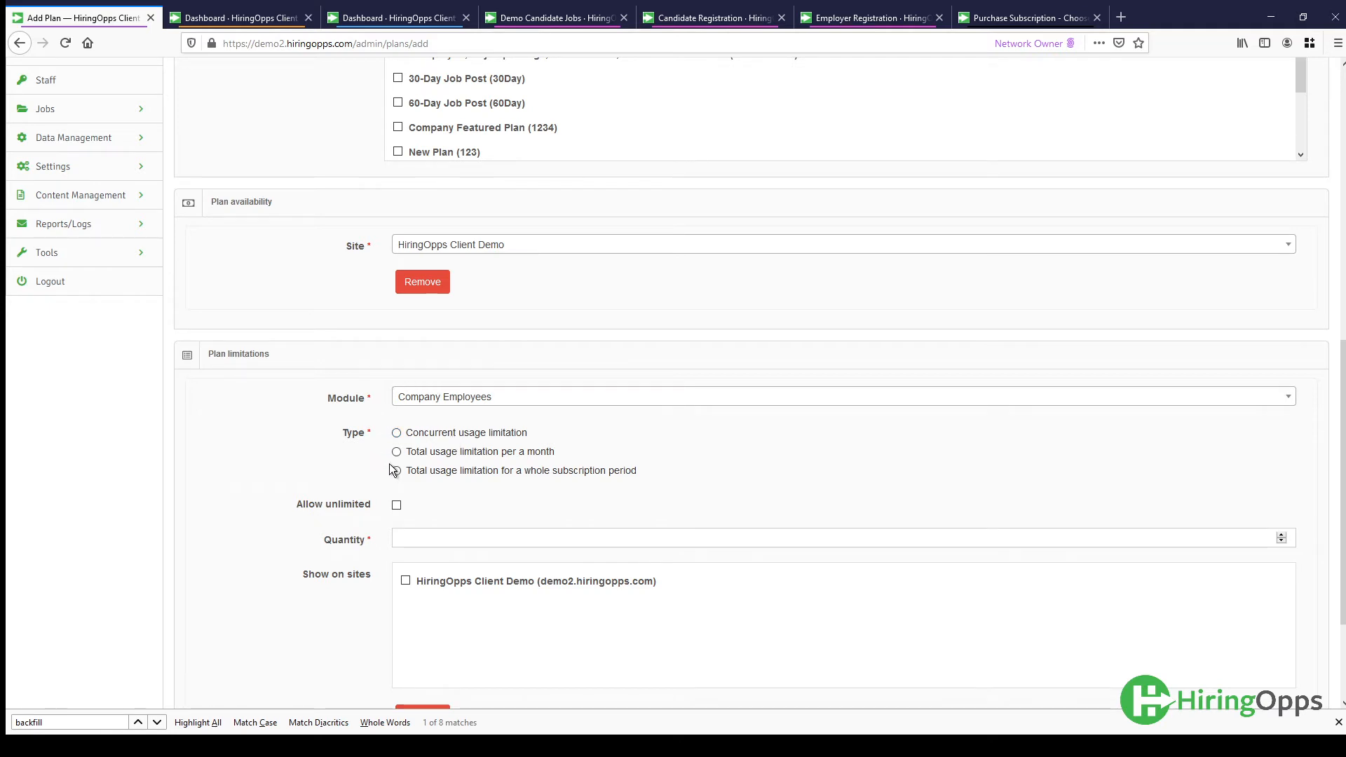
{"action": "left_click", "coordinate": [432, 435]}
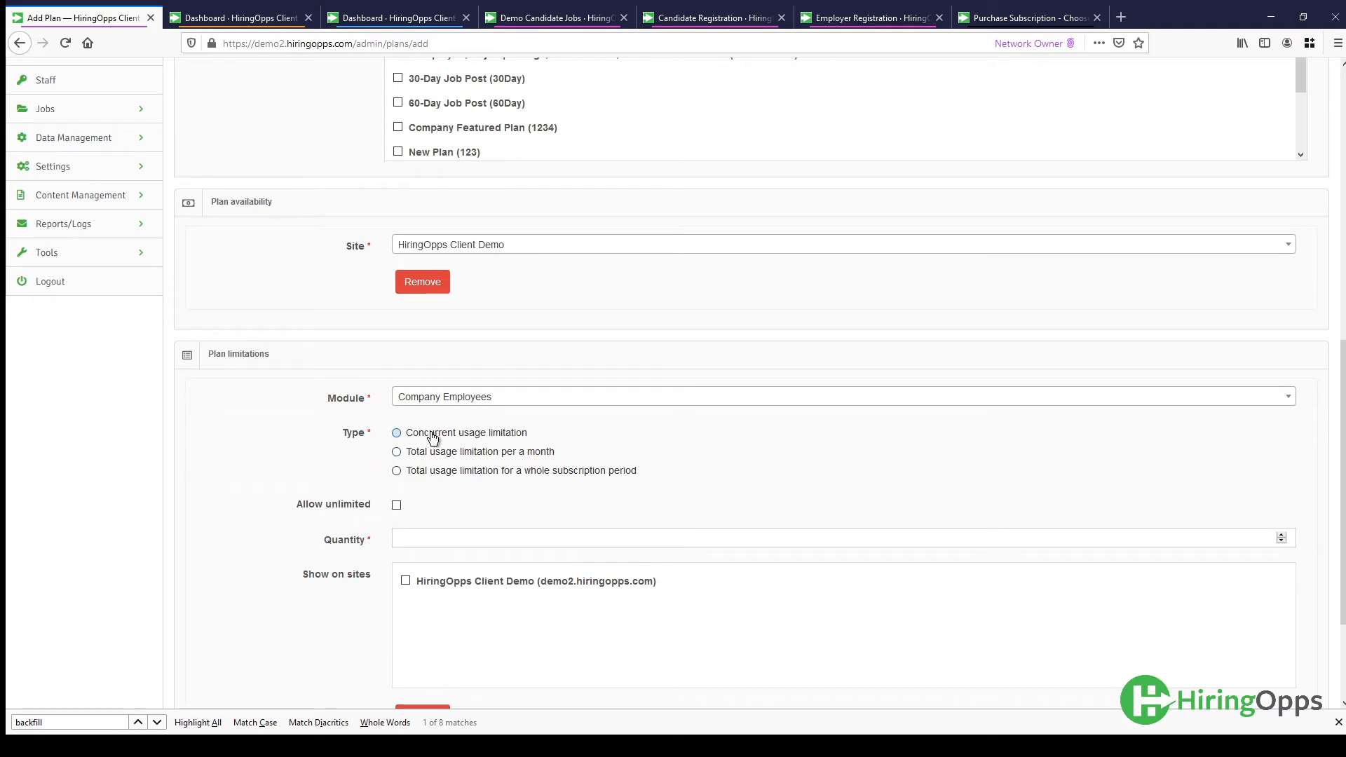
{"action": "left_click", "coordinate": [422, 538]}
{"action": "type", "text": "1"}
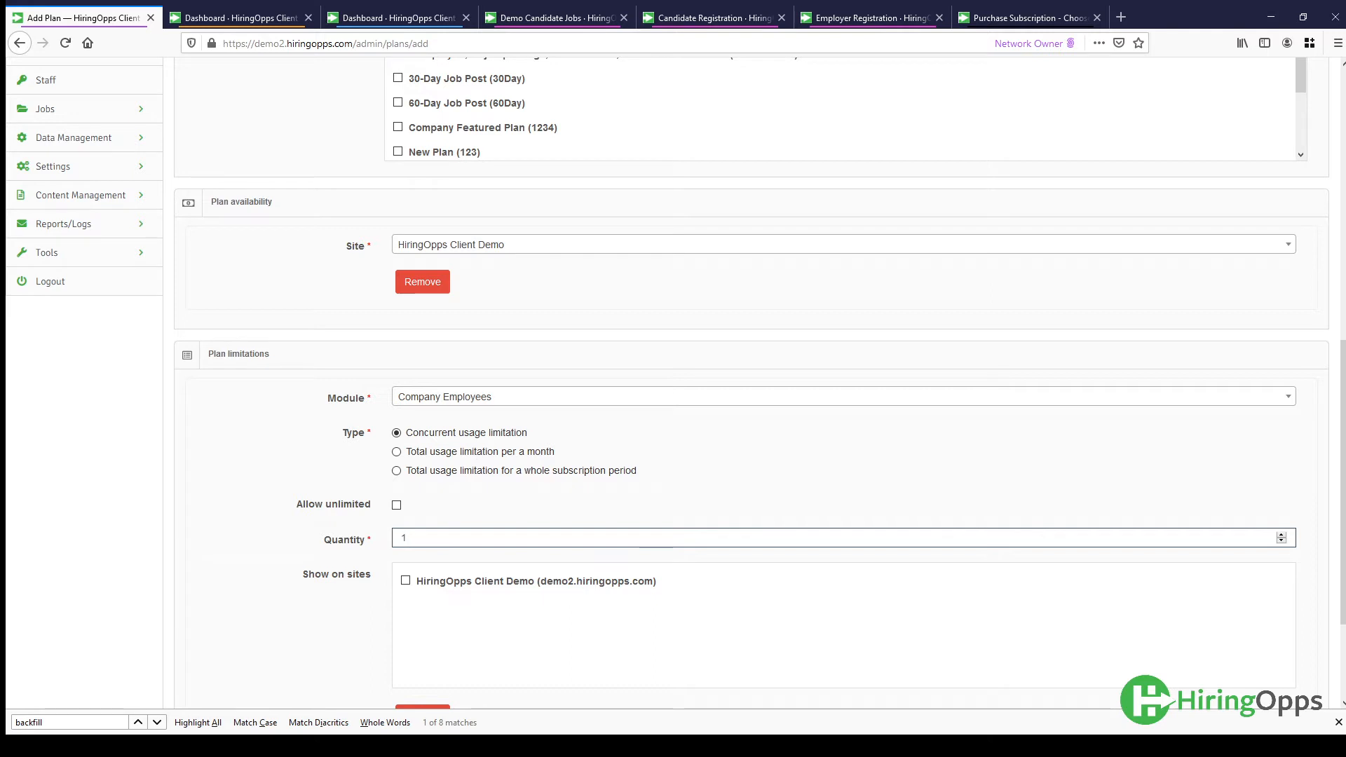
- Compare the limitation's site display option with the package features on the Purchase Subscription page, and review the plan form
{"action": "scroll", "coordinate": [328, 554], "scroll_direction": "down", "scroll_amount": 2}
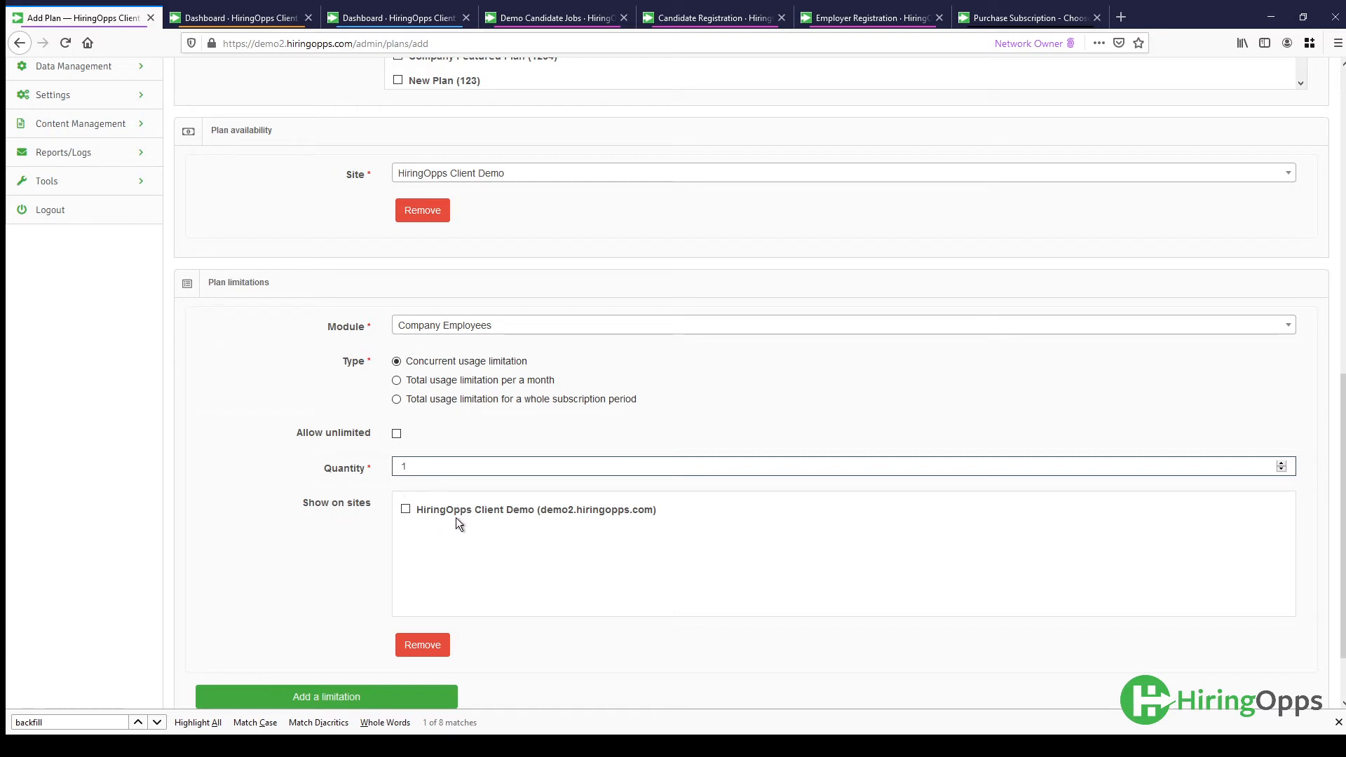
{"action": "left_click", "coordinate": [1049, 26]}
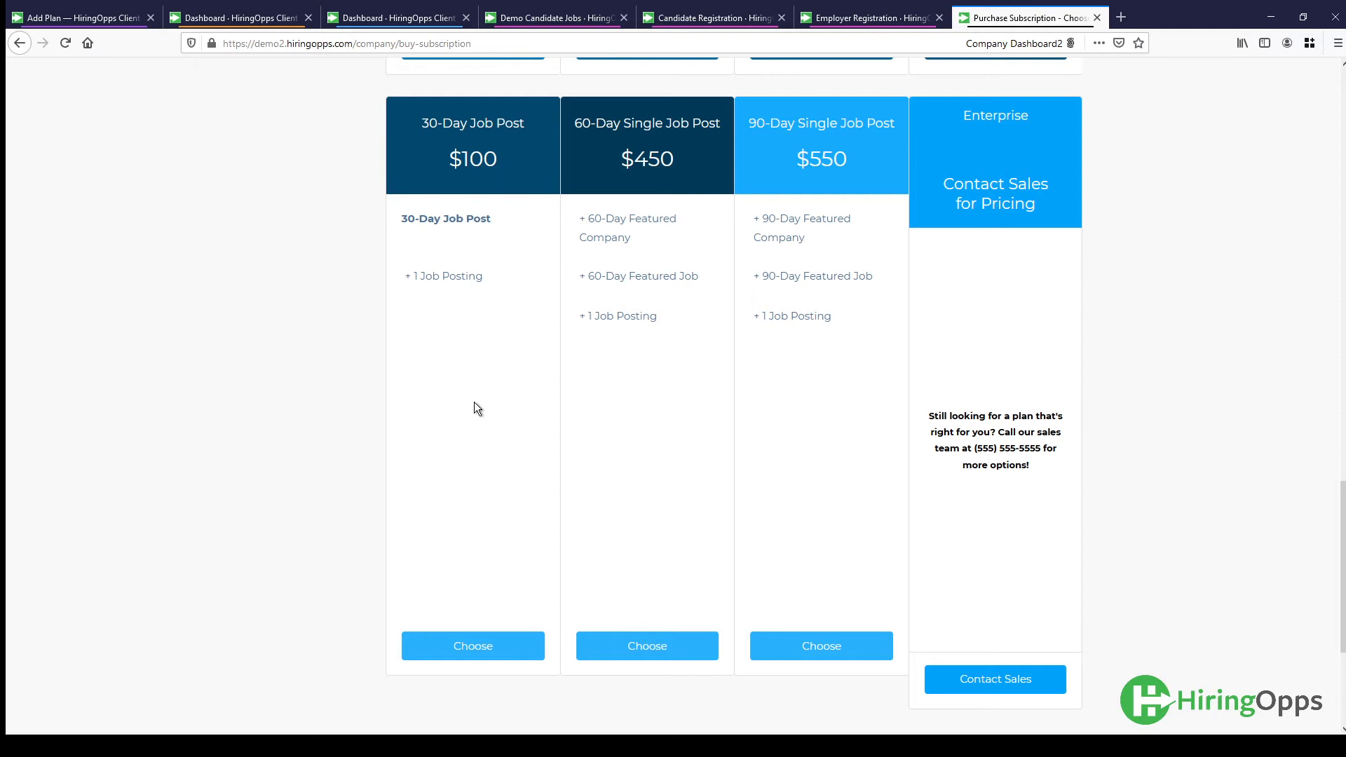
{"action": "left_click", "coordinate": [73, 19]}
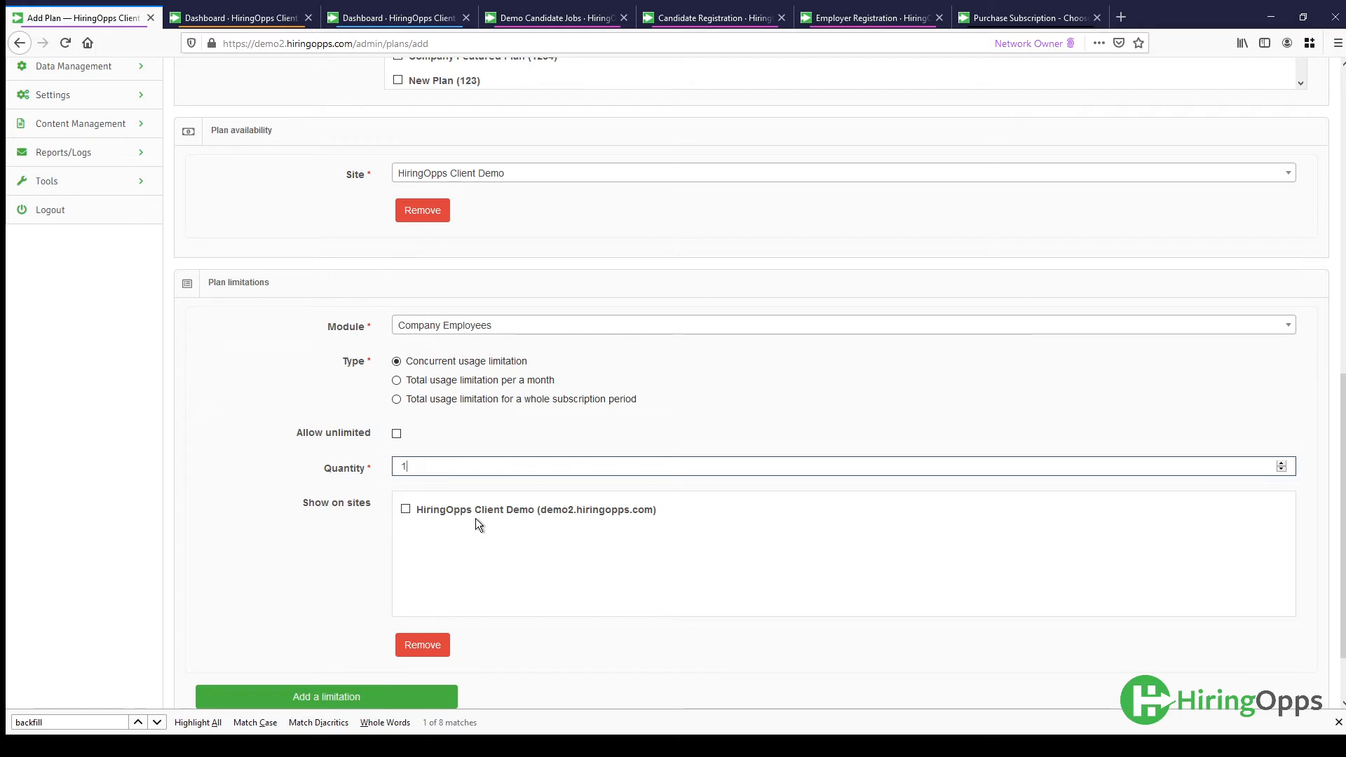
{"action": "scroll", "coordinate": [586, 663], "scroll_direction": "down", "scroll_amount": 2}
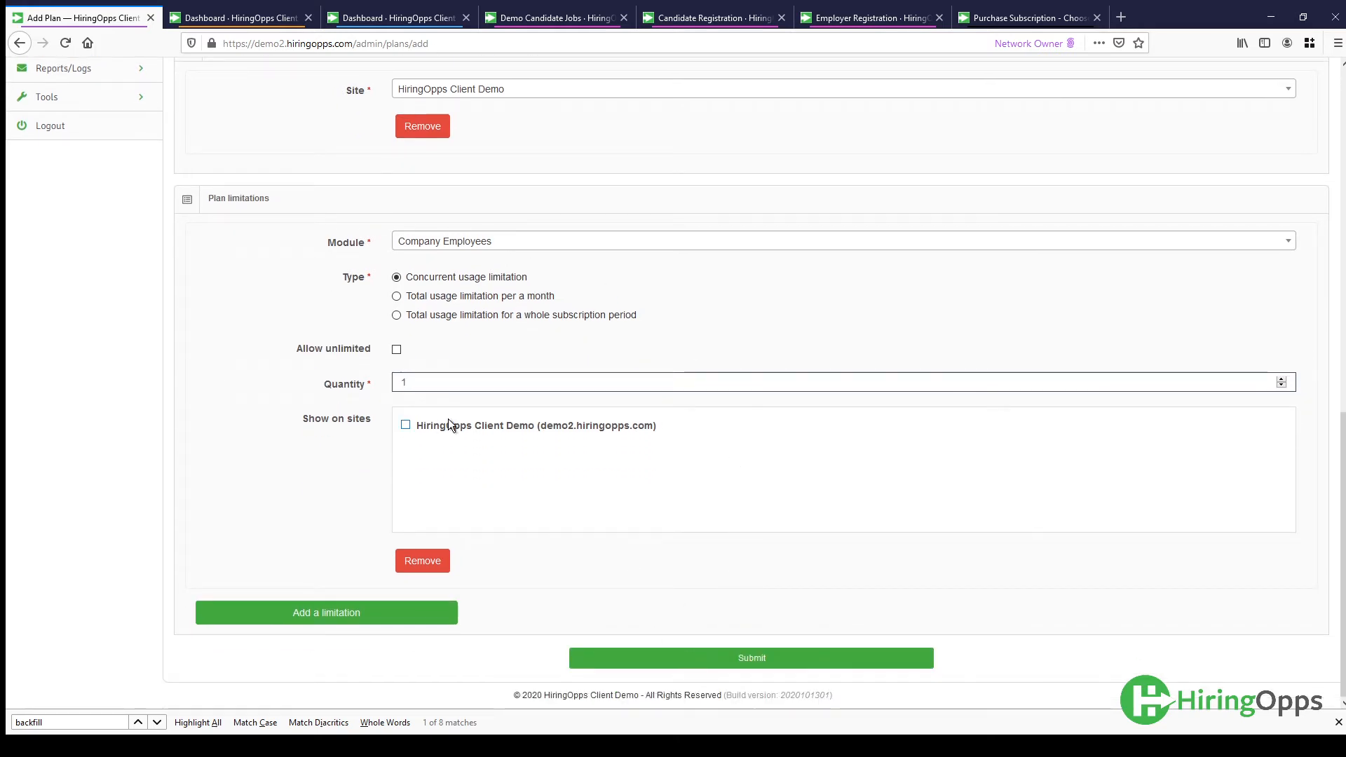
{"action": "scroll", "coordinate": [252, 481], "scroll_direction": "up", "scroll_amount": 1}
{"action": "scroll", "coordinate": [252, 481], "scroll_direction": "up", "scroll_amount": 10}
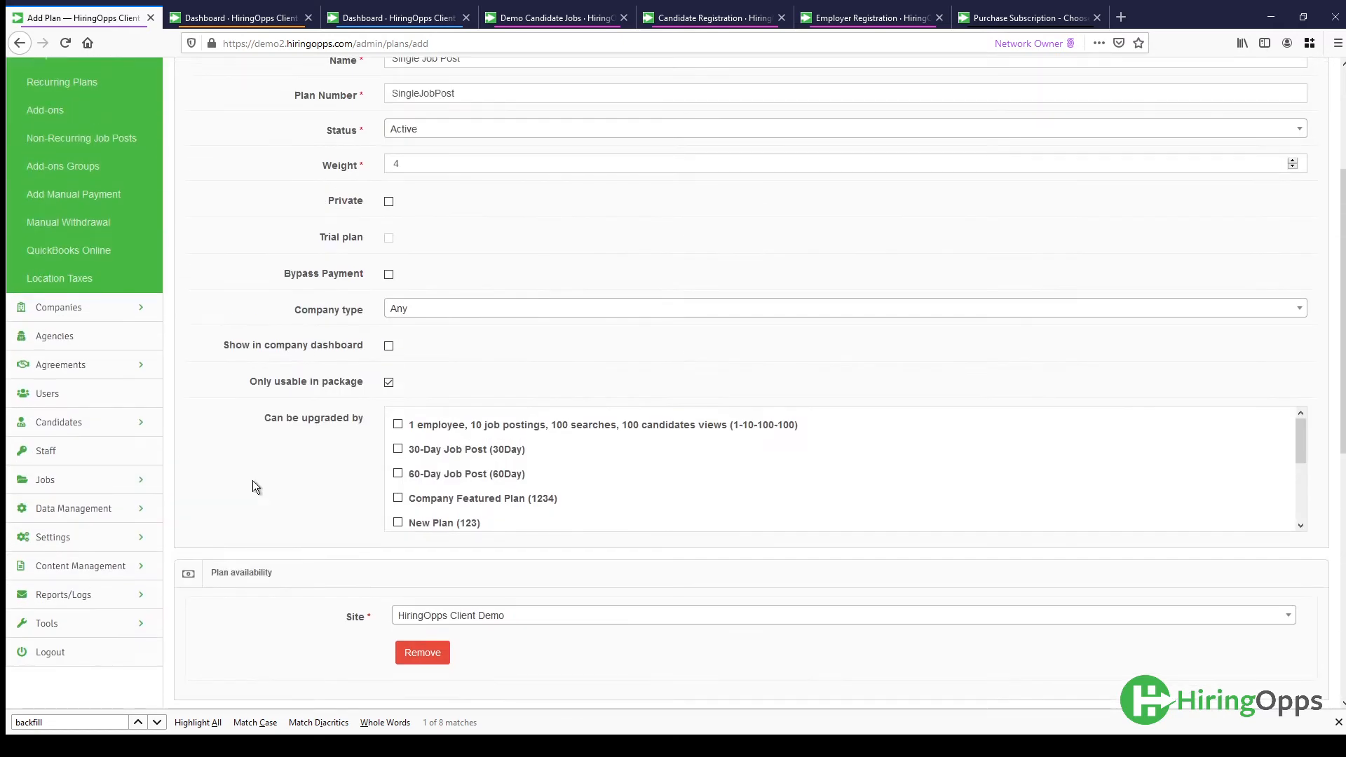
- Leave the plan form for the recurring plans list, open the accounting add-ons and start a new add-on
{"action": "left_click", "coordinate": [79, 300]}
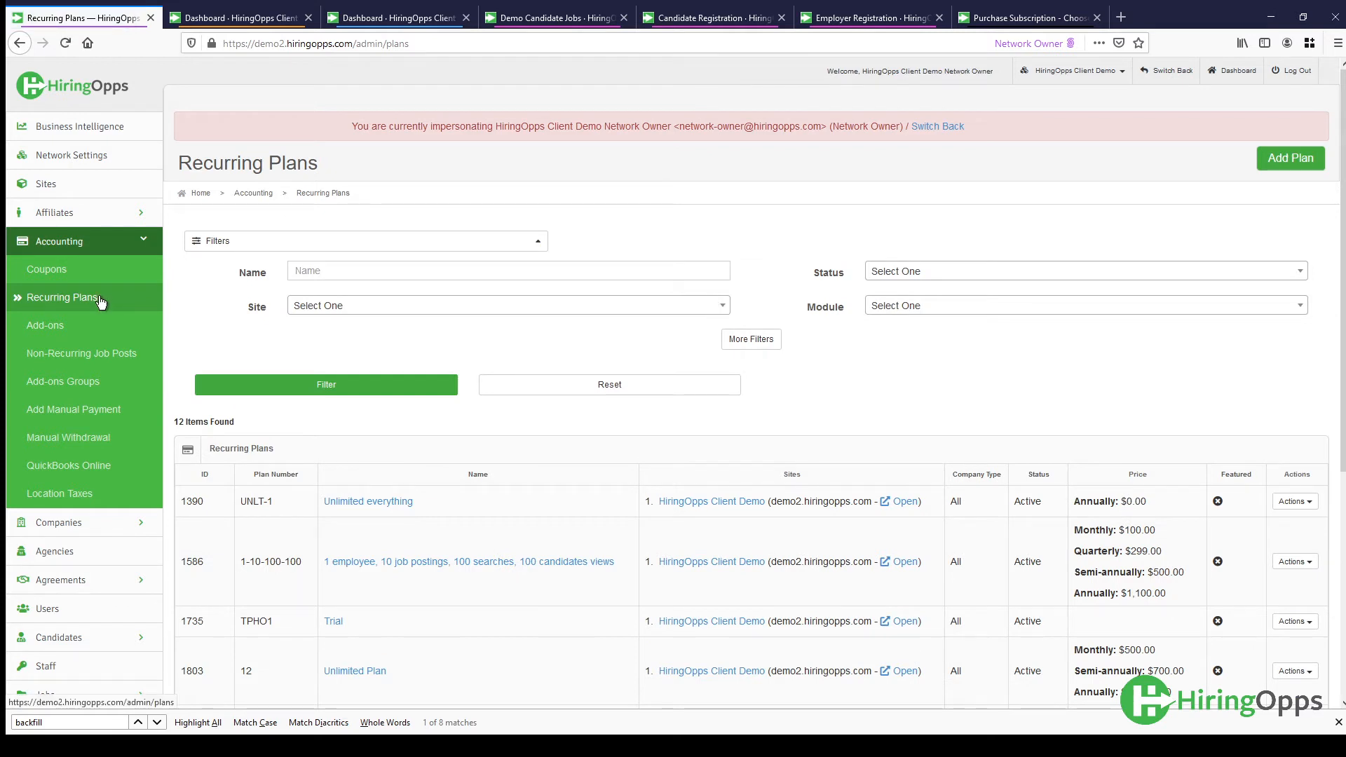
{"action": "left_click", "coordinate": [62, 329]}
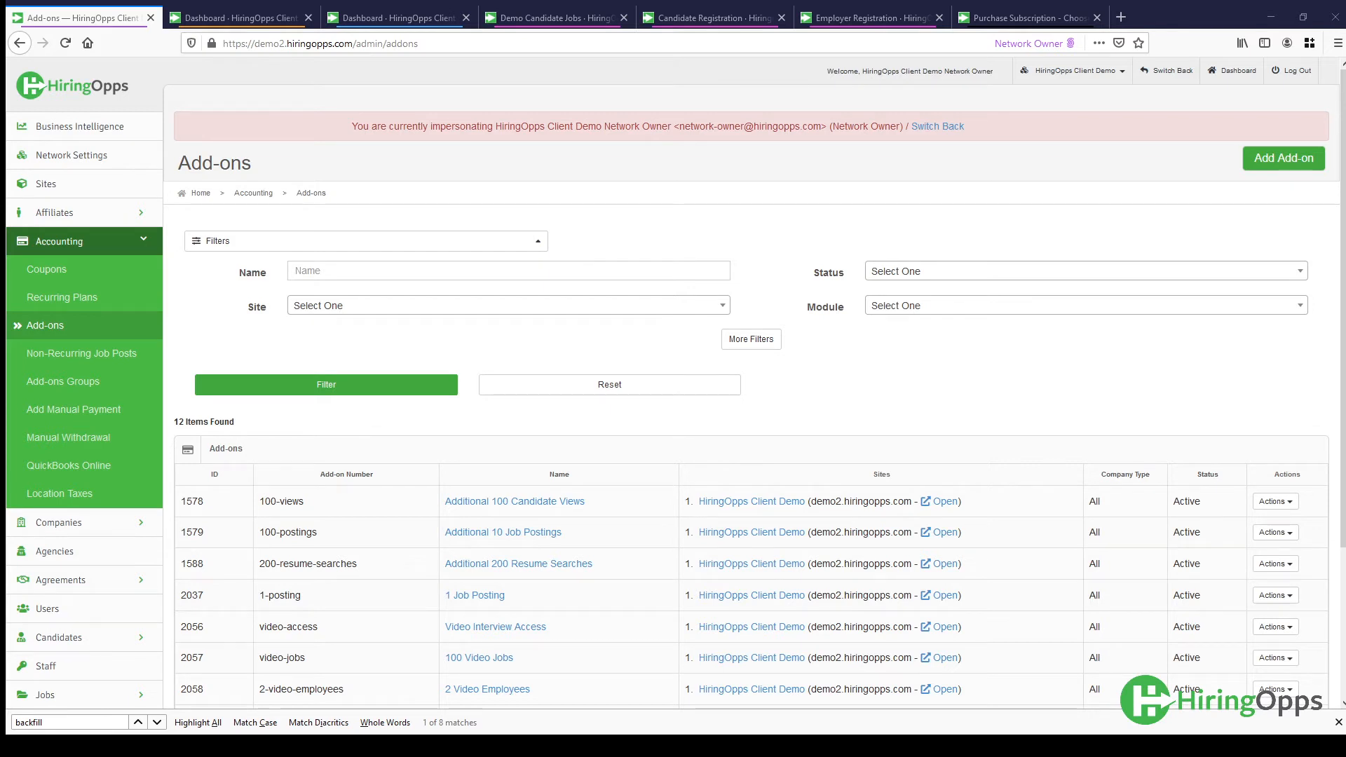
{"action": "left_click", "coordinate": [1282, 160]}
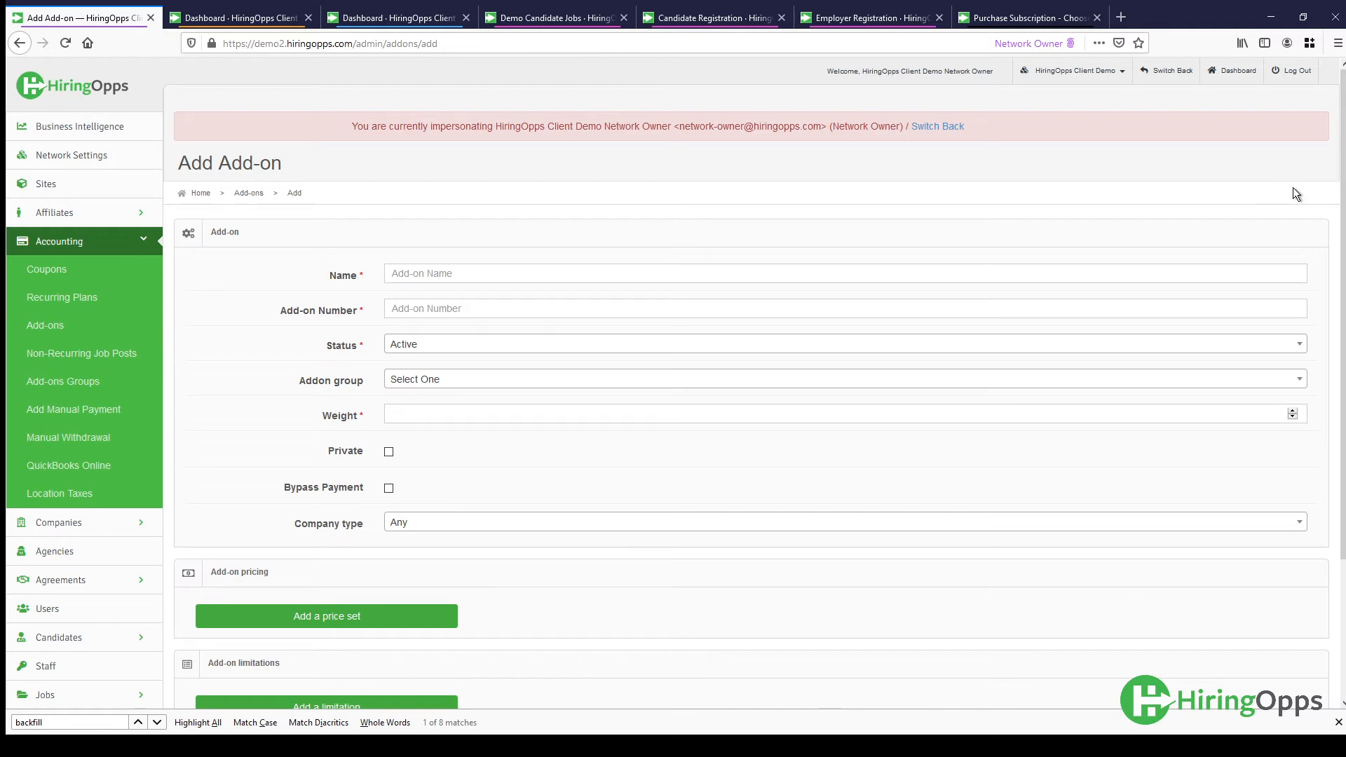
- Name the add-on "30-Day Job Posting" and copy that name into its add-on number
{"action": "left_click", "coordinate": [1215, 274]}
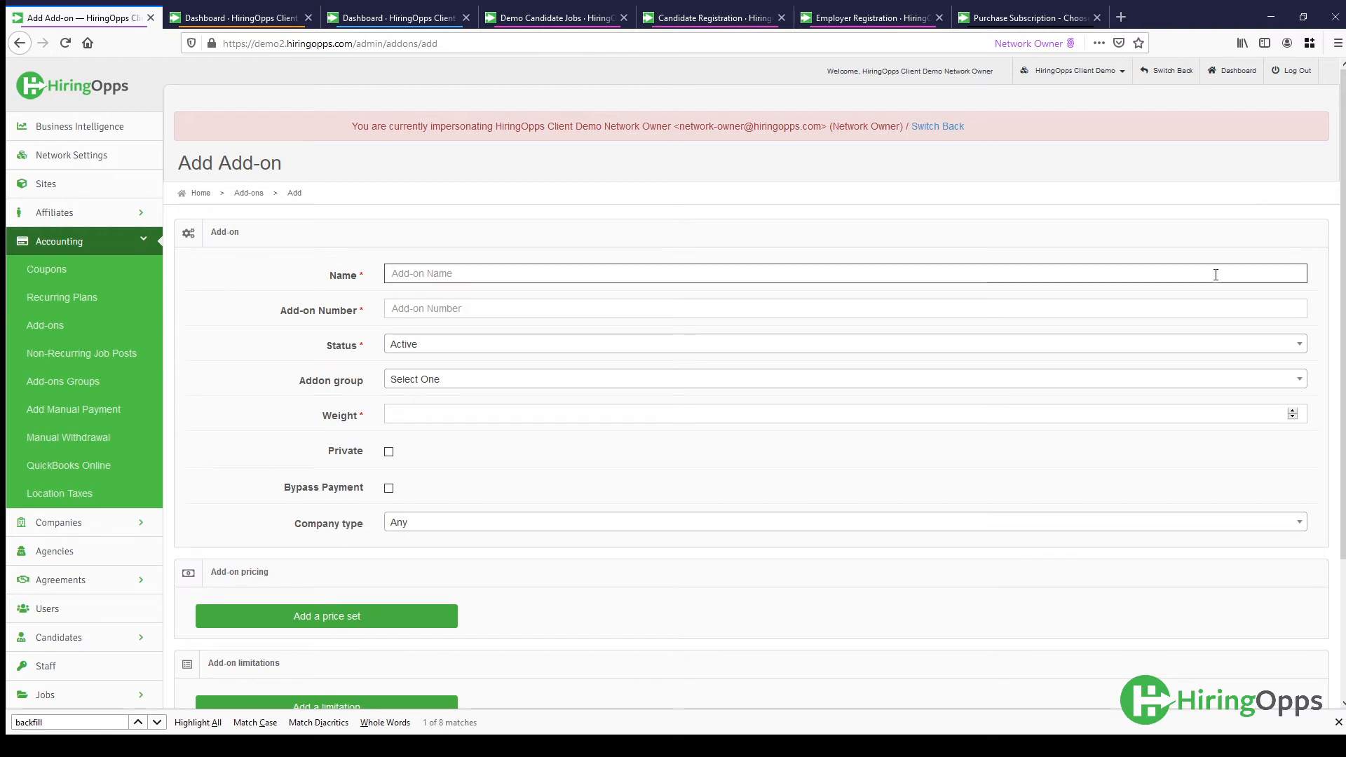
{"action": "type", "text": "30-"}
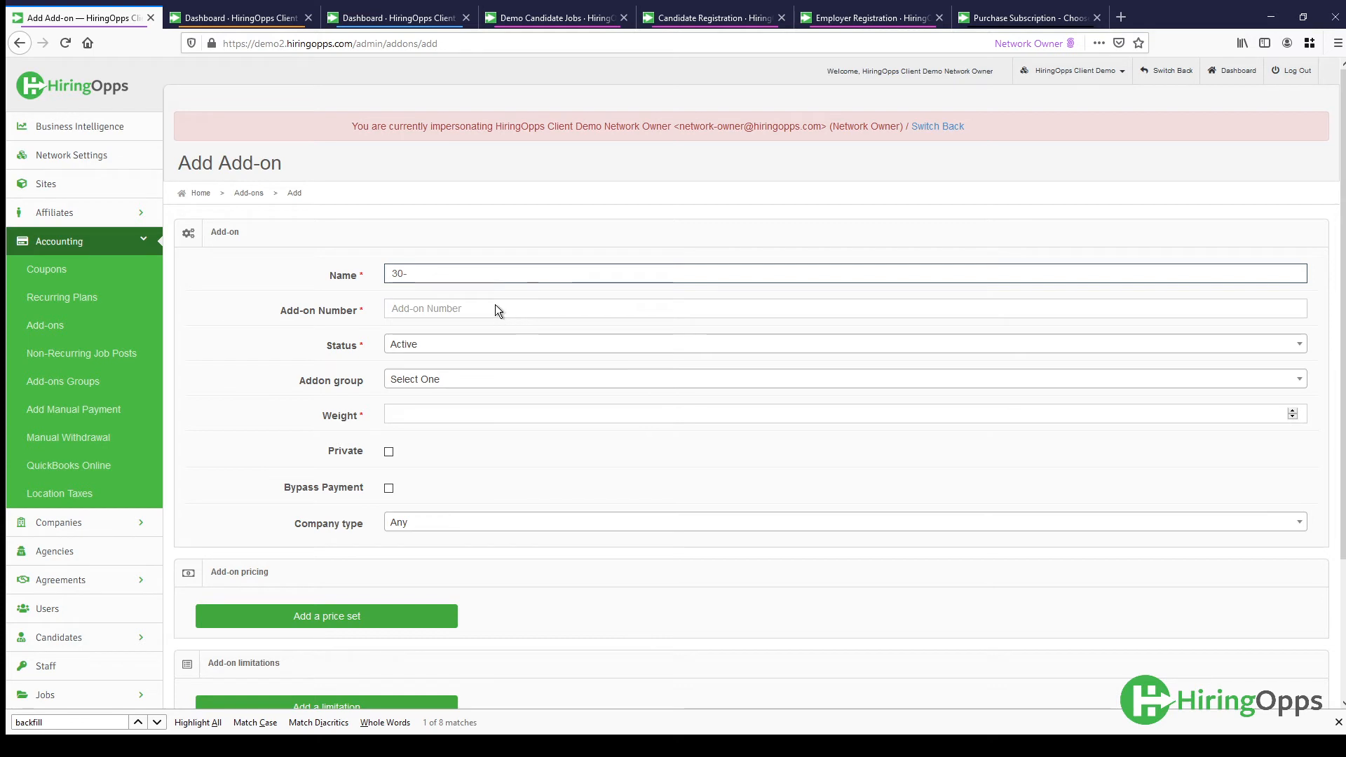
{"action": "type", "text": "Day Job Posting"}
{"action": "left_click_drag", "start_coordinate": [490, 277], "coordinate": [375, 268]}
{"action": "key", "text": "ctrl+c"}
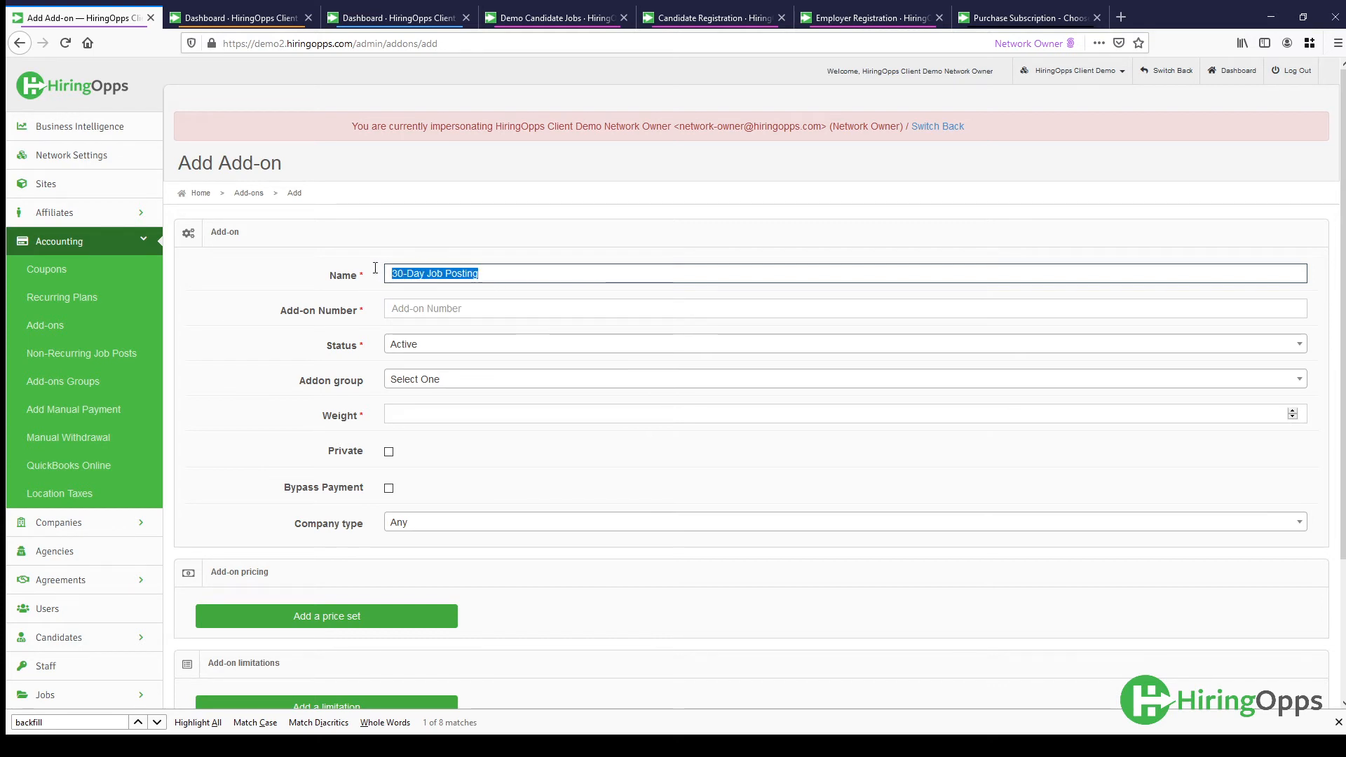
{"action": "left_click", "coordinate": [415, 310]}
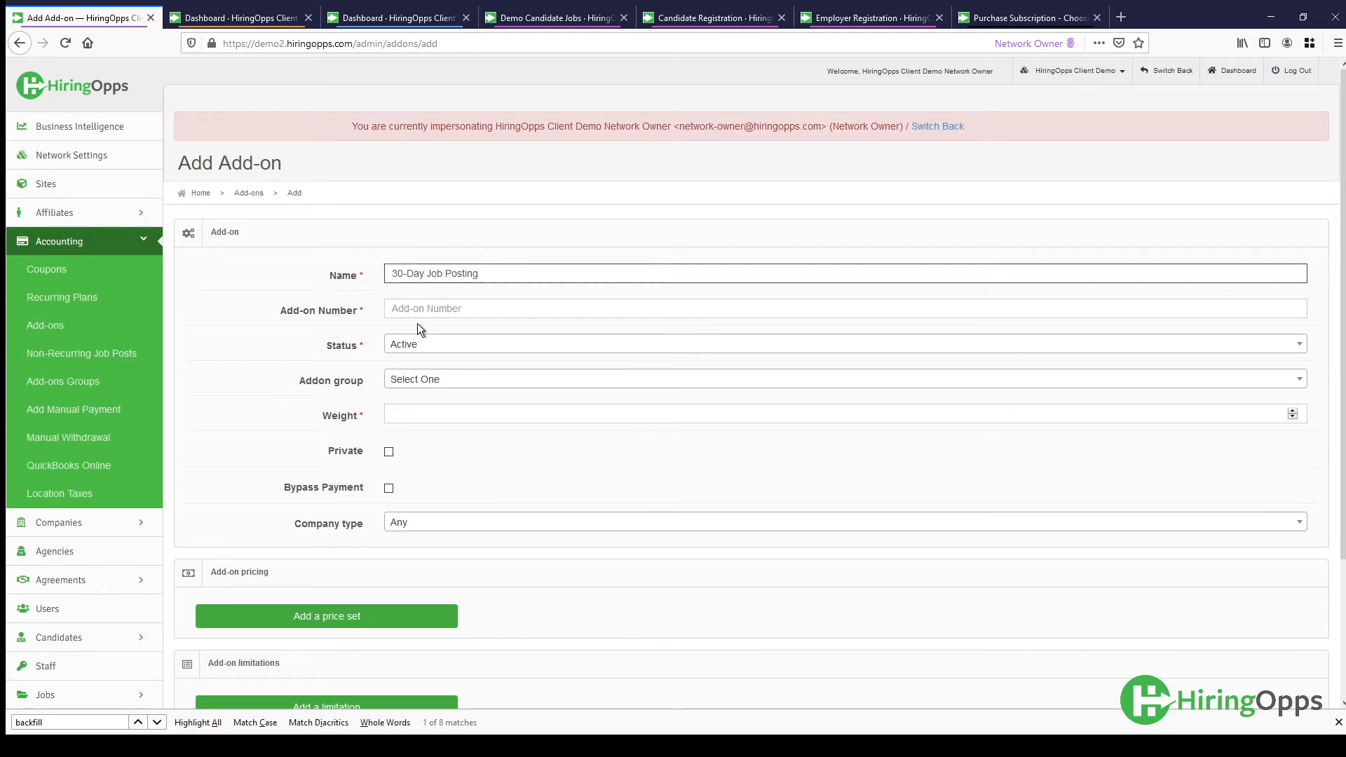
{"action": "key", "text": "ctrl+v"}
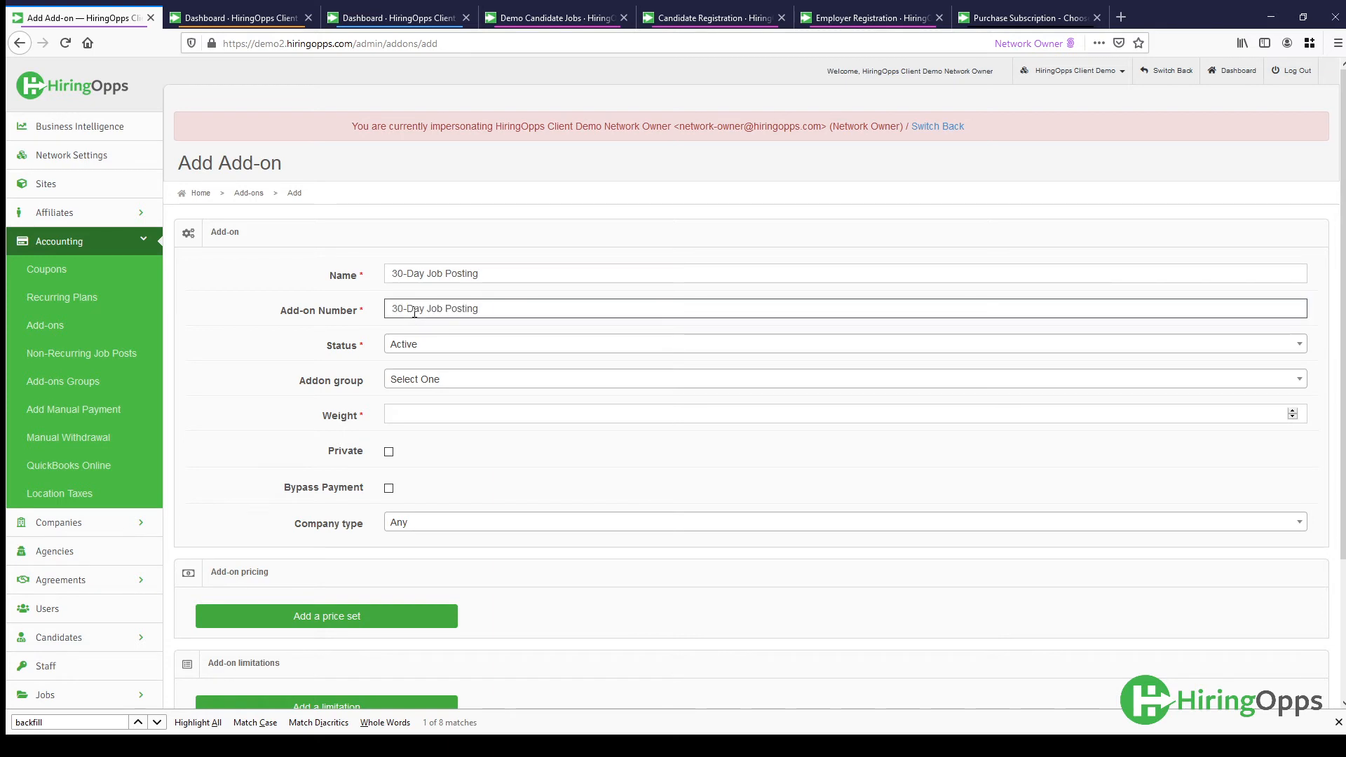
{"action": "left_click", "coordinate": [410, 238]}
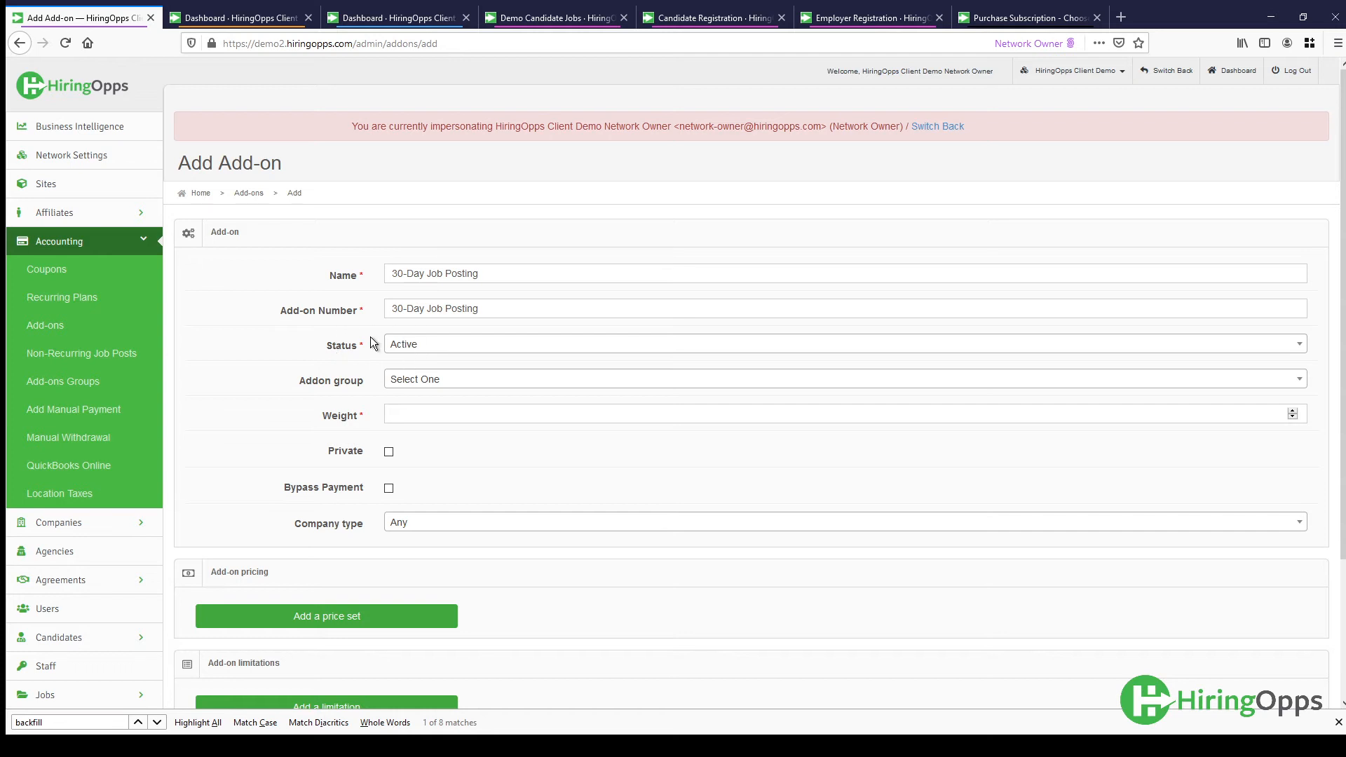
{"action": "scroll", "coordinate": [354, 351], "scroll_direction": "down", "scroll_amount": 1}
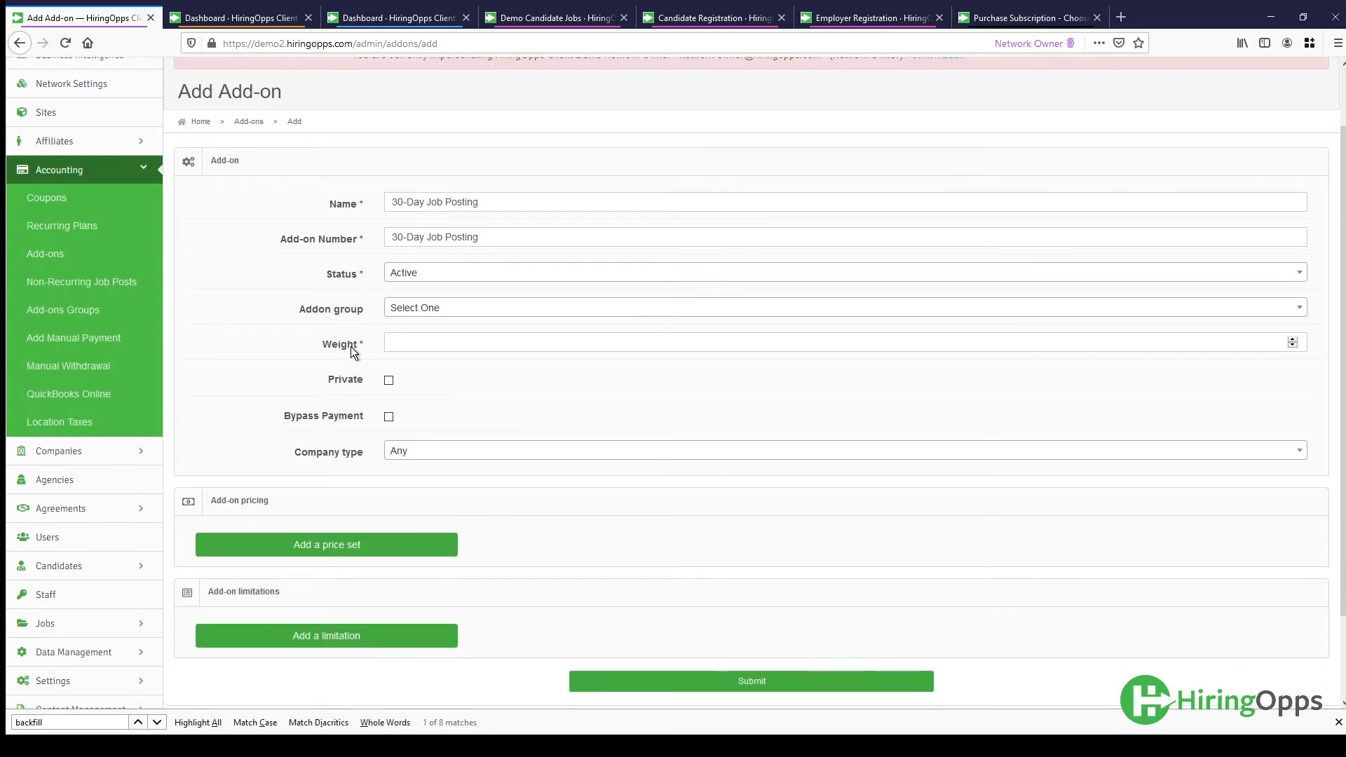
- Set the add-on's weight to 4 and add a price set of 100.00 USD for the HiringOpps Client Demo site
{"action": "left_click", "coordinate": [431, 347]}
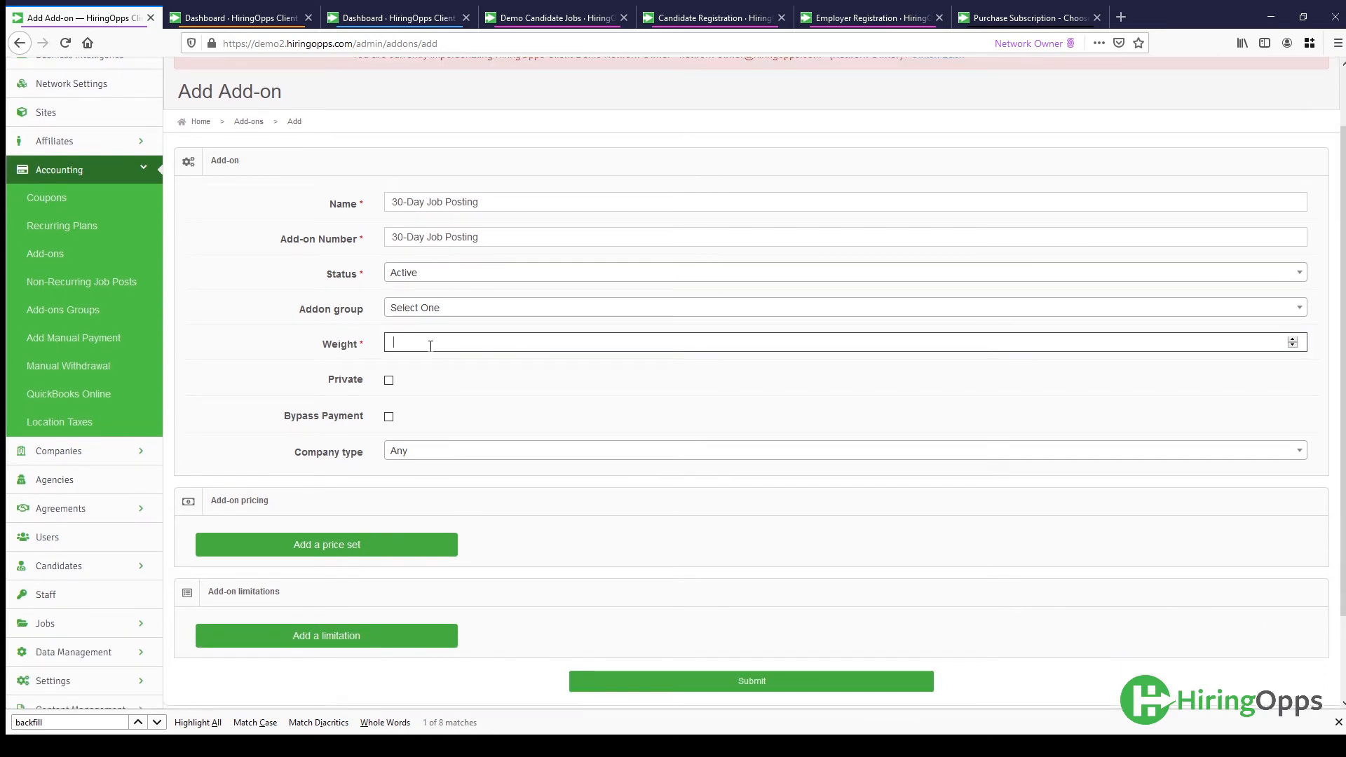
{"action": "type", "text": "4"}
{"action": "scroll", "coordinate": [435, 387], "scroll_direction": "down", "scroll_amount": 3}
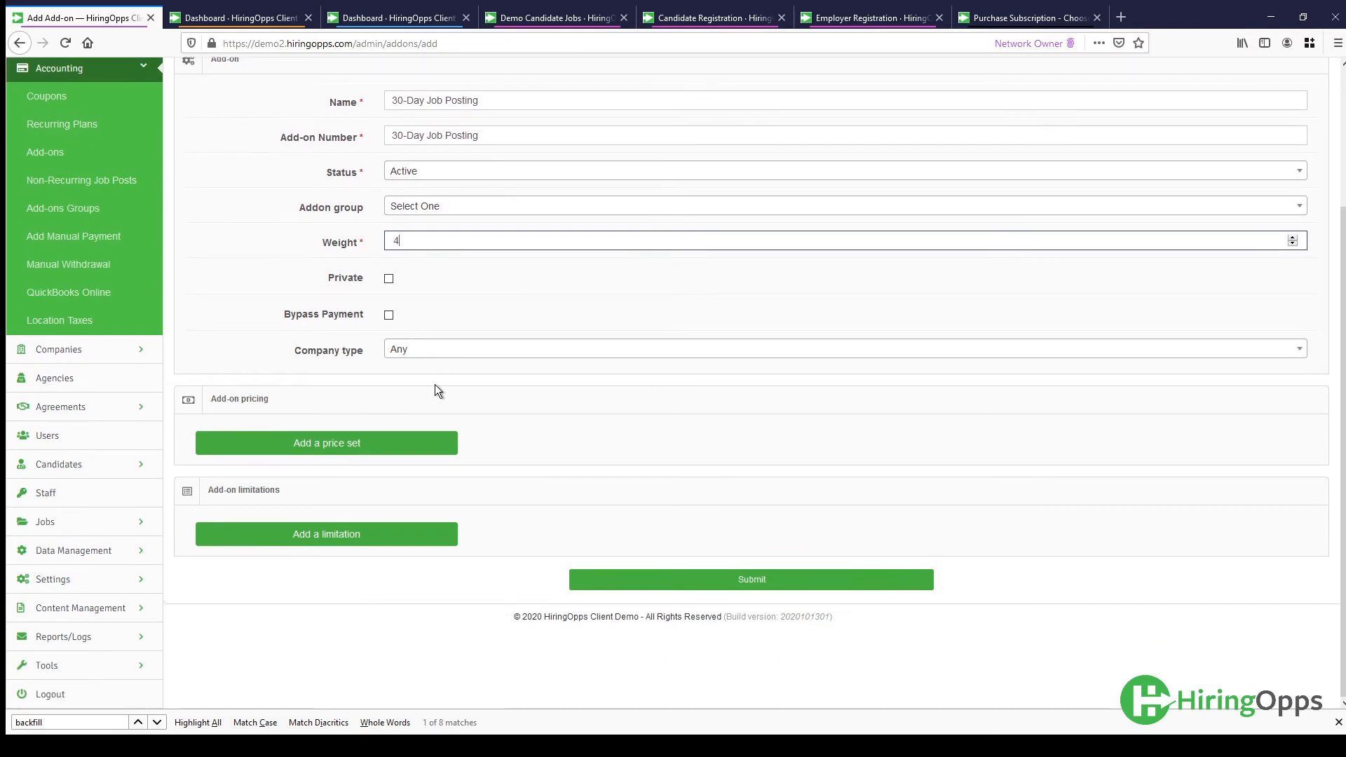
{"action": "left_click", "coordinate": [312, 443]}
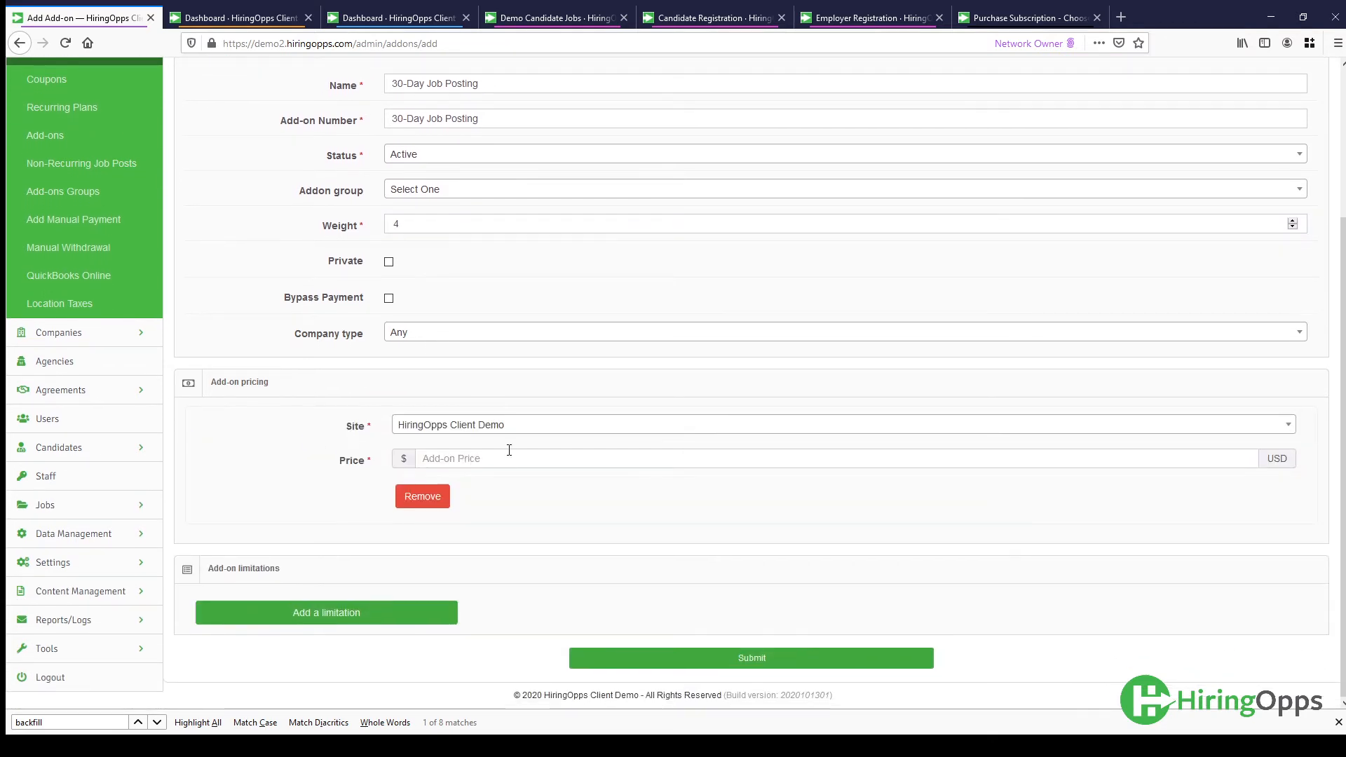
{"action": "left_click", "coordinate": [509, 460]}
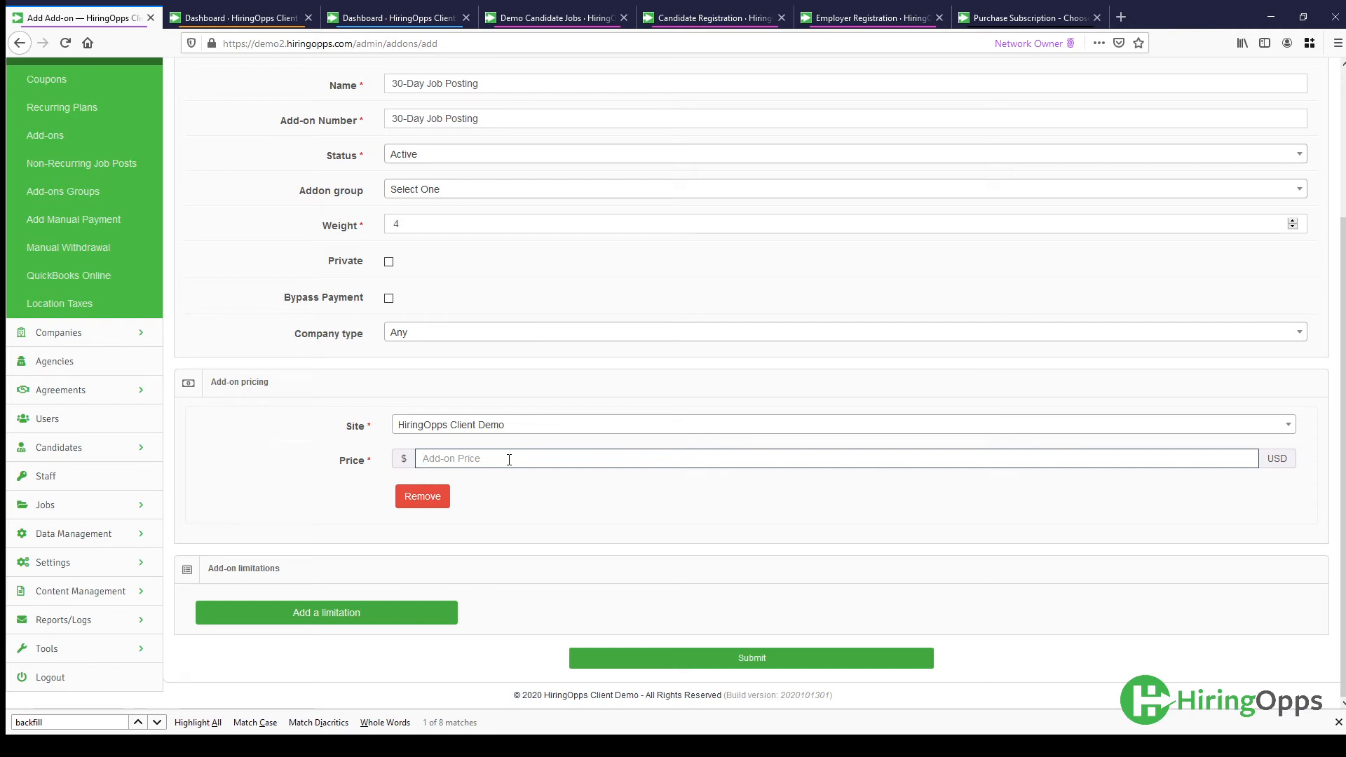
{"action": "type", "text": "100.00"}
- Add a Job Postings limitation to the add-on with total usage limitation, quantity 1 and a valid days period of 30
{"action": "left_click", "coordinate": [300, 624]}
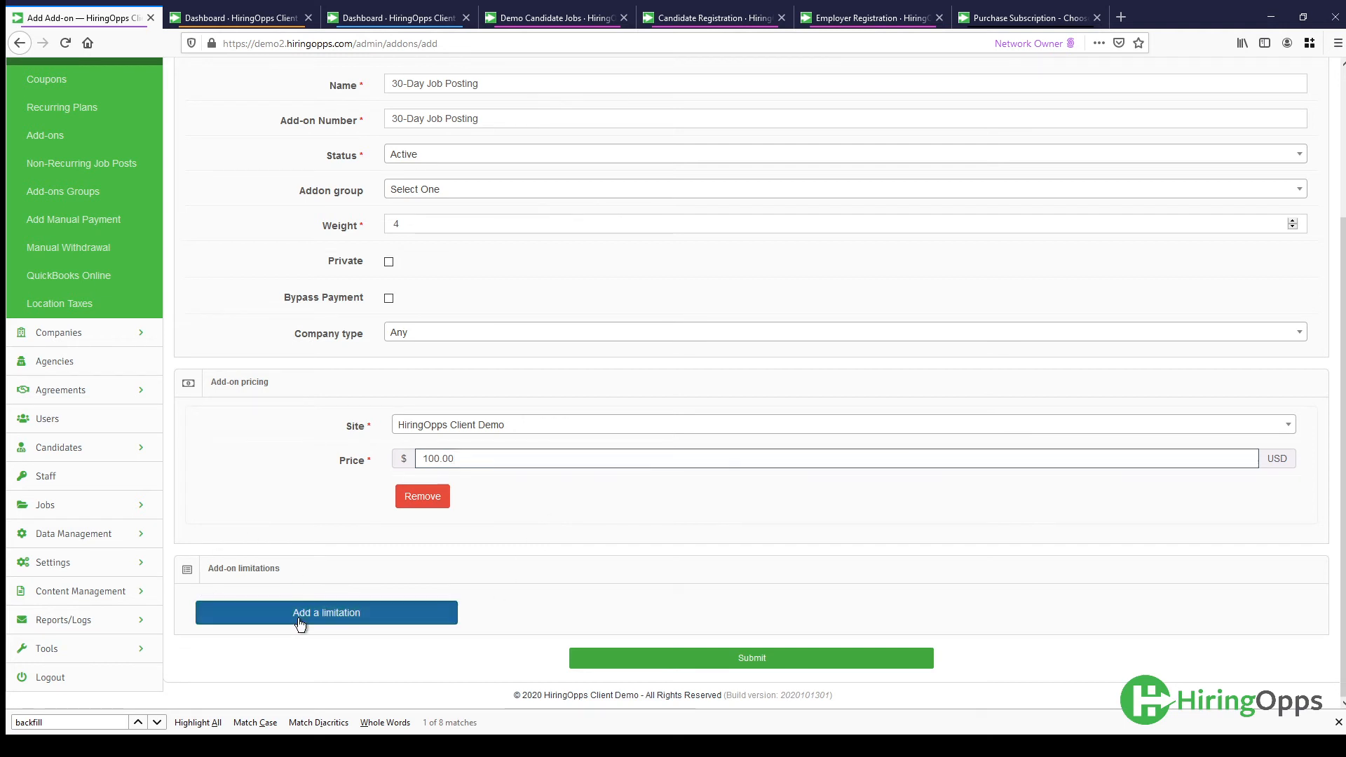
{"action": "scroll", "coordinate": [715, 544], "scroll_direction": "down", "scroll_amount": 3}
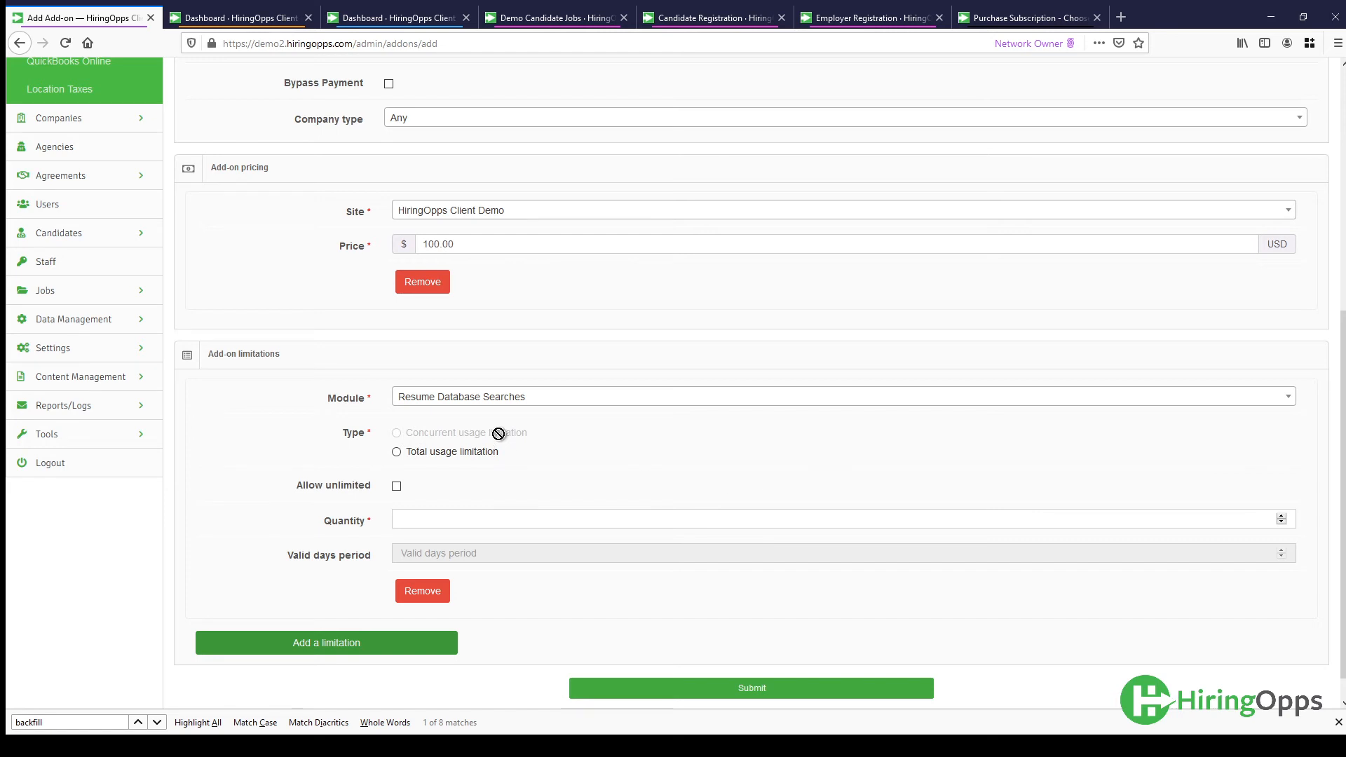
{"action": "left_click", "coordinate": [473, 399]}
{"action": "scroll", "coordinate": [481, 493], "scroll_direction": "down", "scroll_amount": 3}
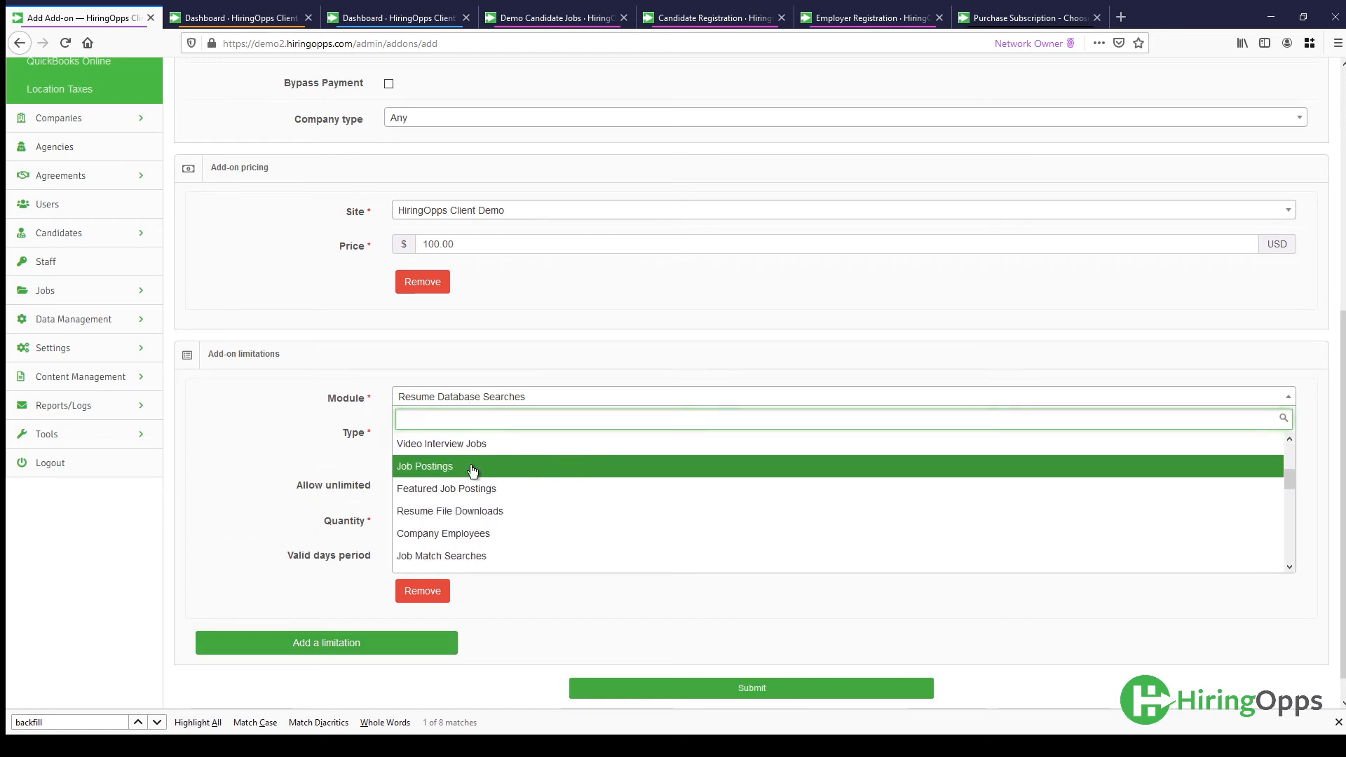
{"action": "left_click", "coordinate": [473, 468]}
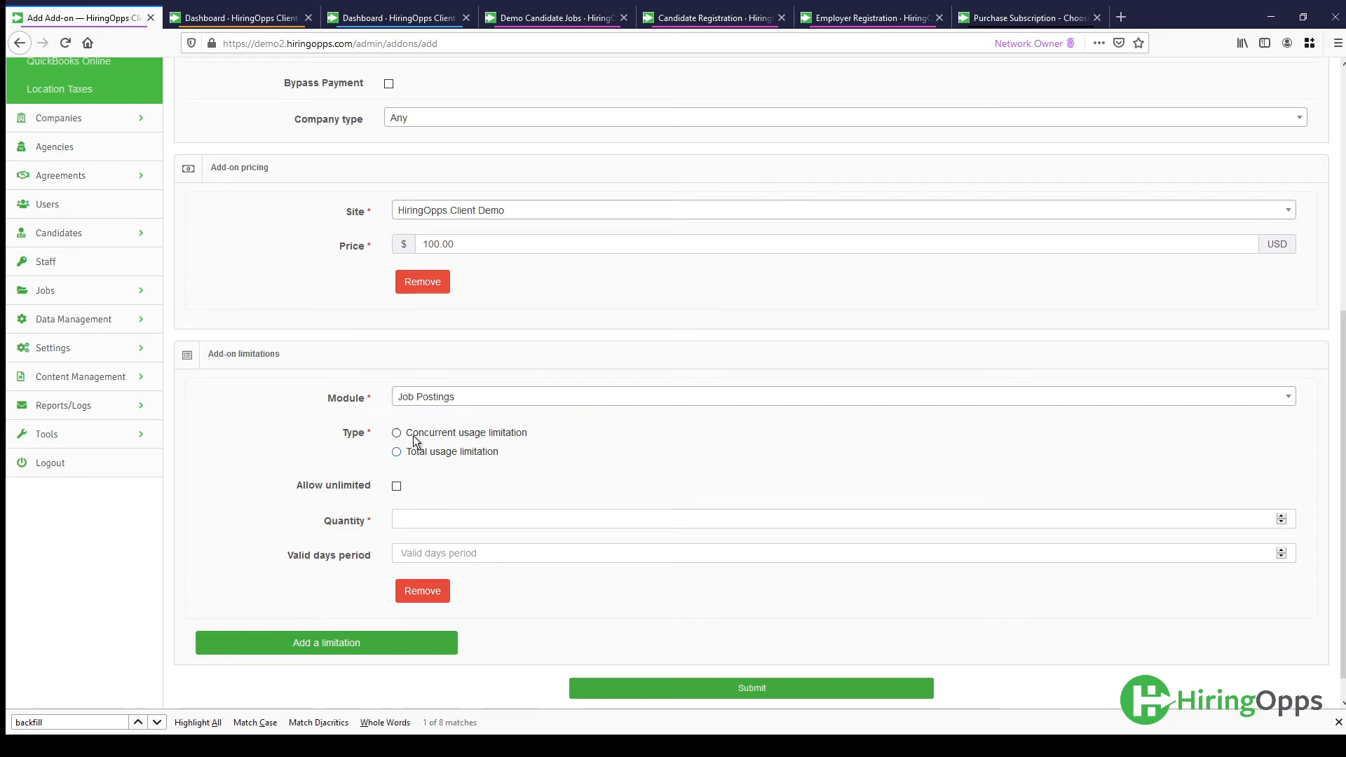
{"action": "left_click", "coordinate": [457, 460]}
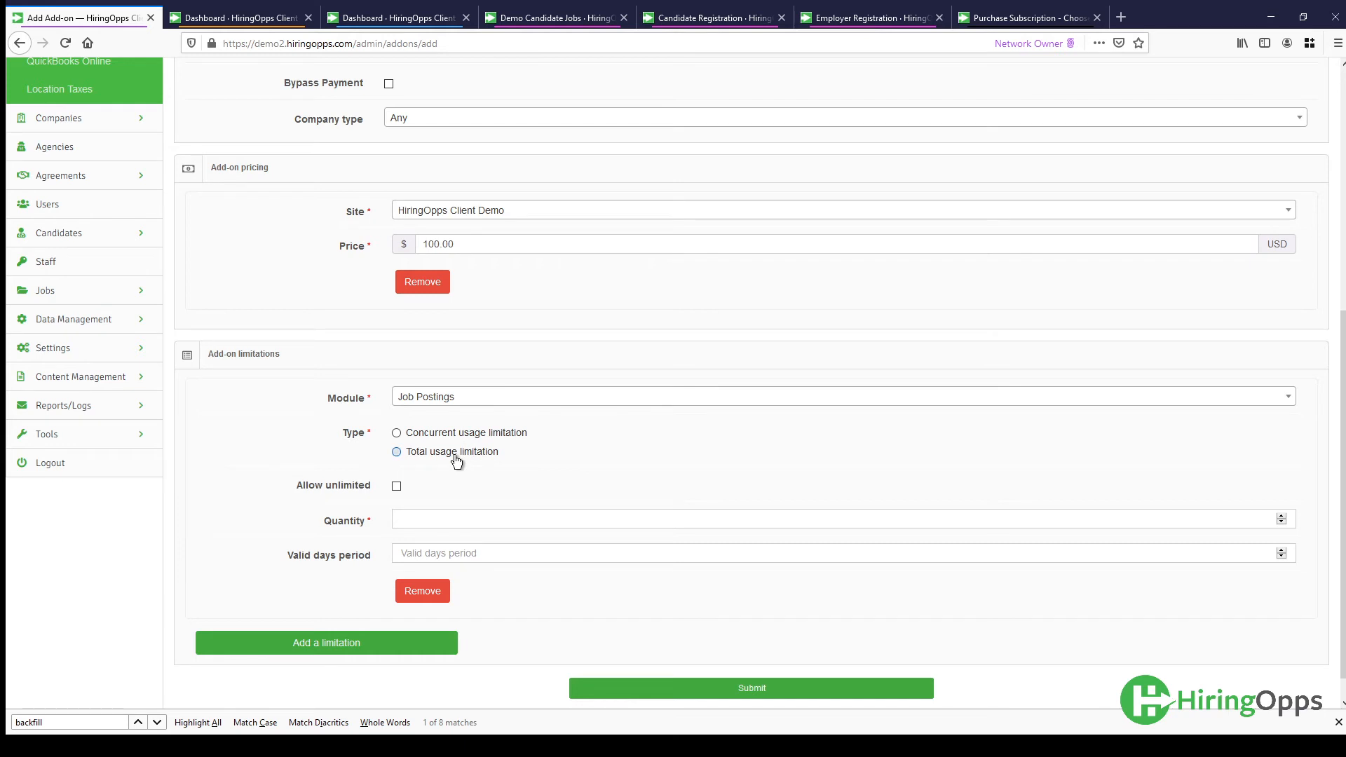
{"action": "left_click", "coordinate": [439, 513]}
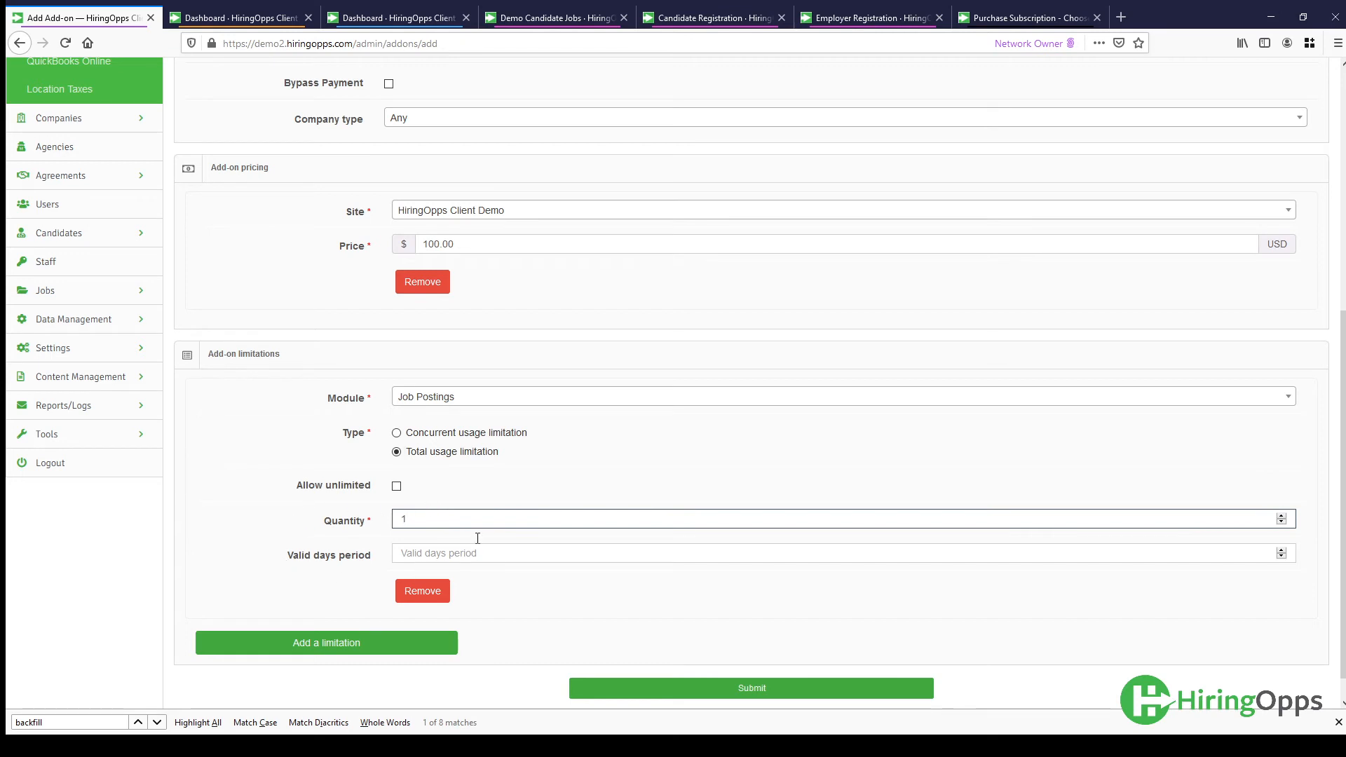
{"action": "left_click", "coordinate": [444, 554]}
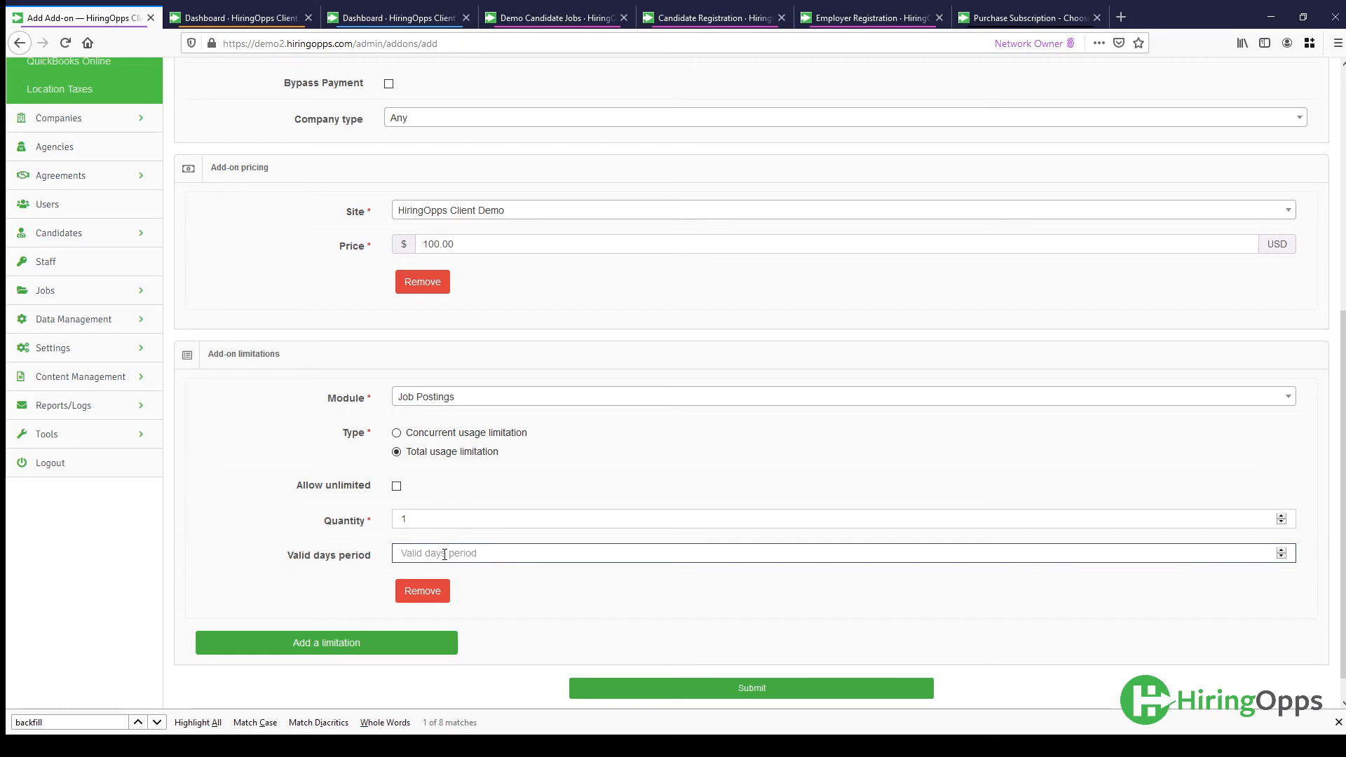
{"action": "type", "text": "30"}
{"action": "left_click", "coordinate": [504, 454]}
- Add a second add-on limitation and look through the modules available for it
{"action": "left_click", "coordinate": [294, 644]}
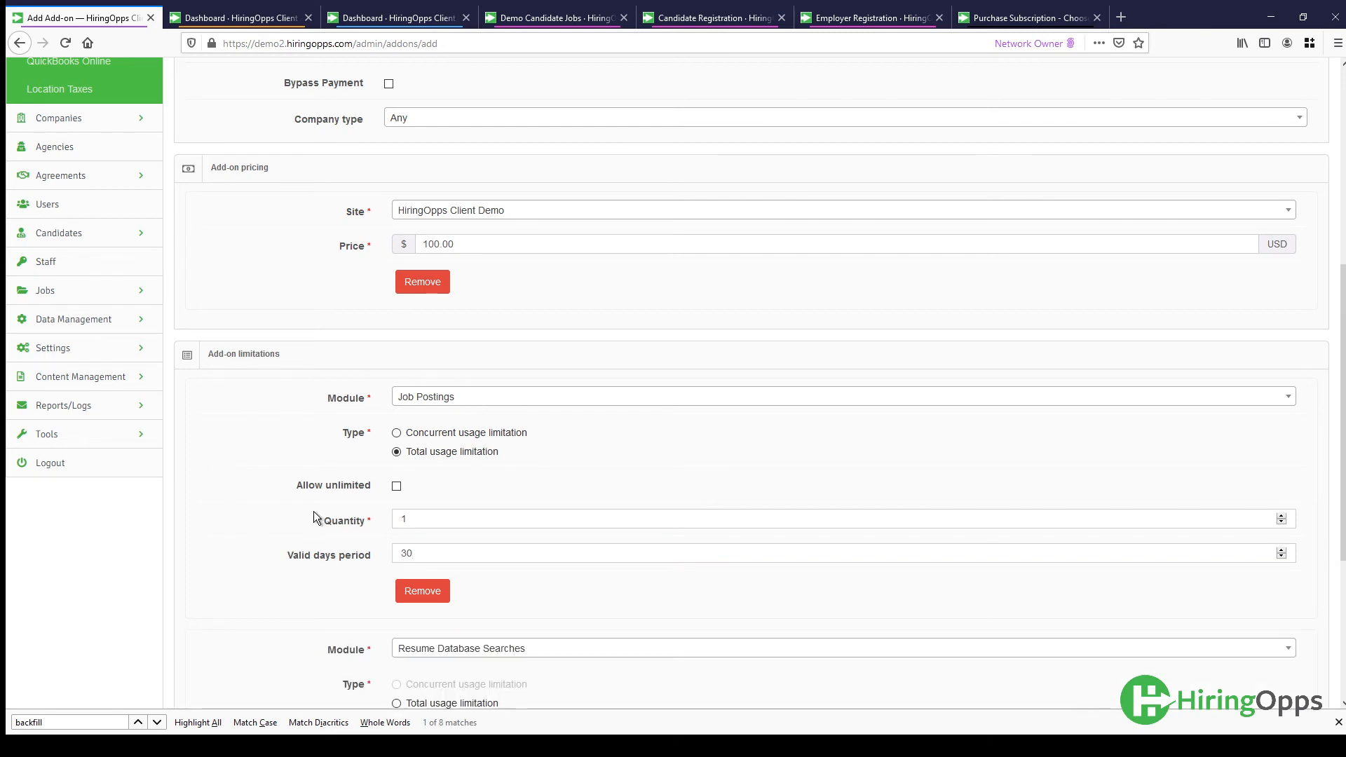
{"action": "scroll", "coordinate": [314, 509], "scroll_direction": "down", "scroll_amount": 2}
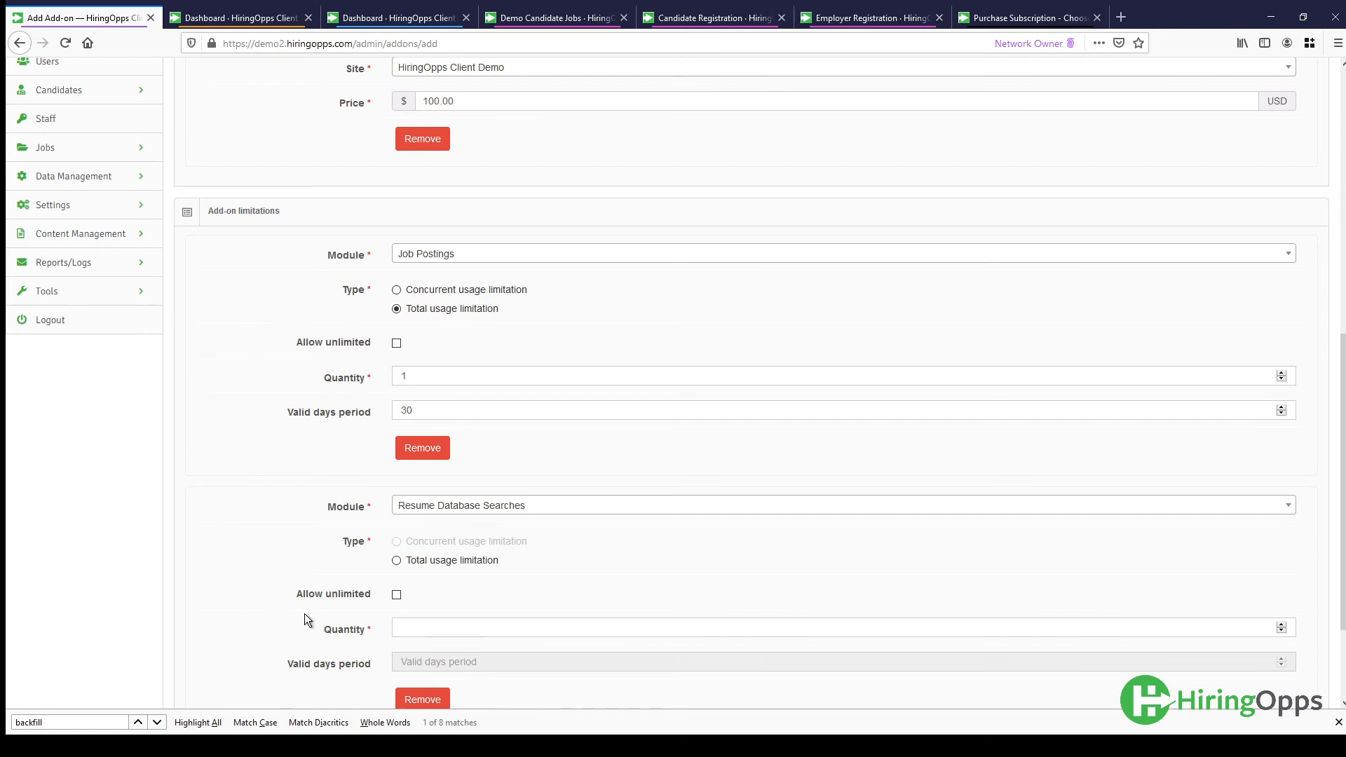
{"action": "scroll", "coordinate": [305, 613], "scroll_direction": "down", "scroll_amount": 2}
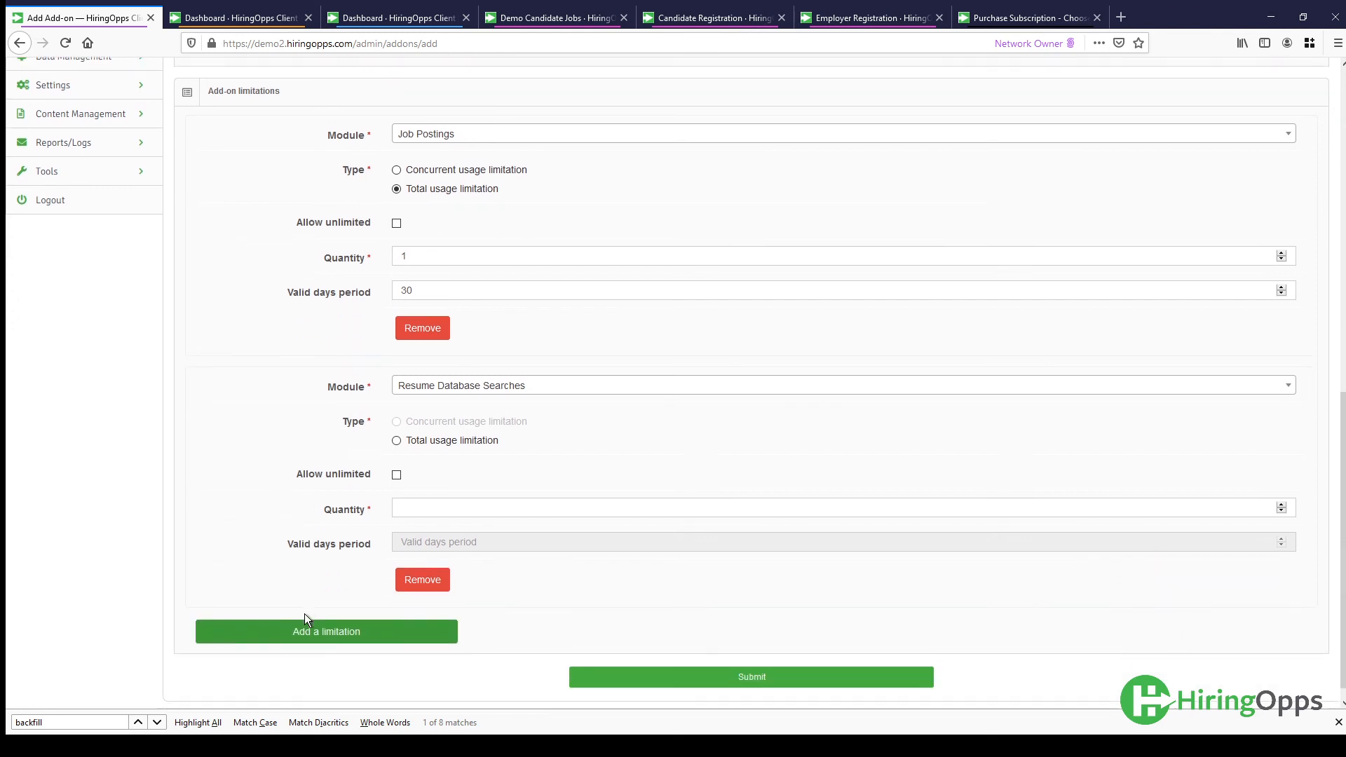
{"action": "left_click", "coordinate": [523, 380]}
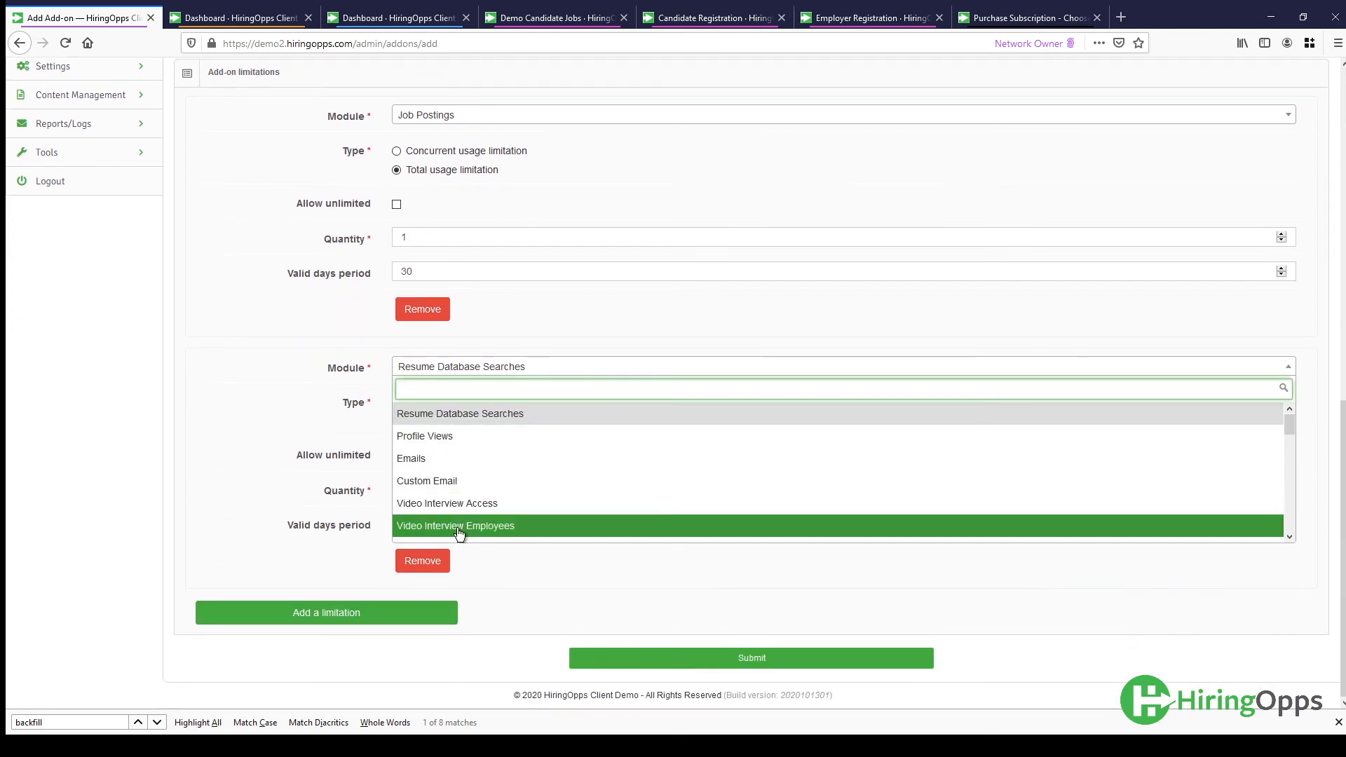
{"action": "scroll", "coordinate": [466, 519], "scroll_direction": "down", "scroll_amount": 3}
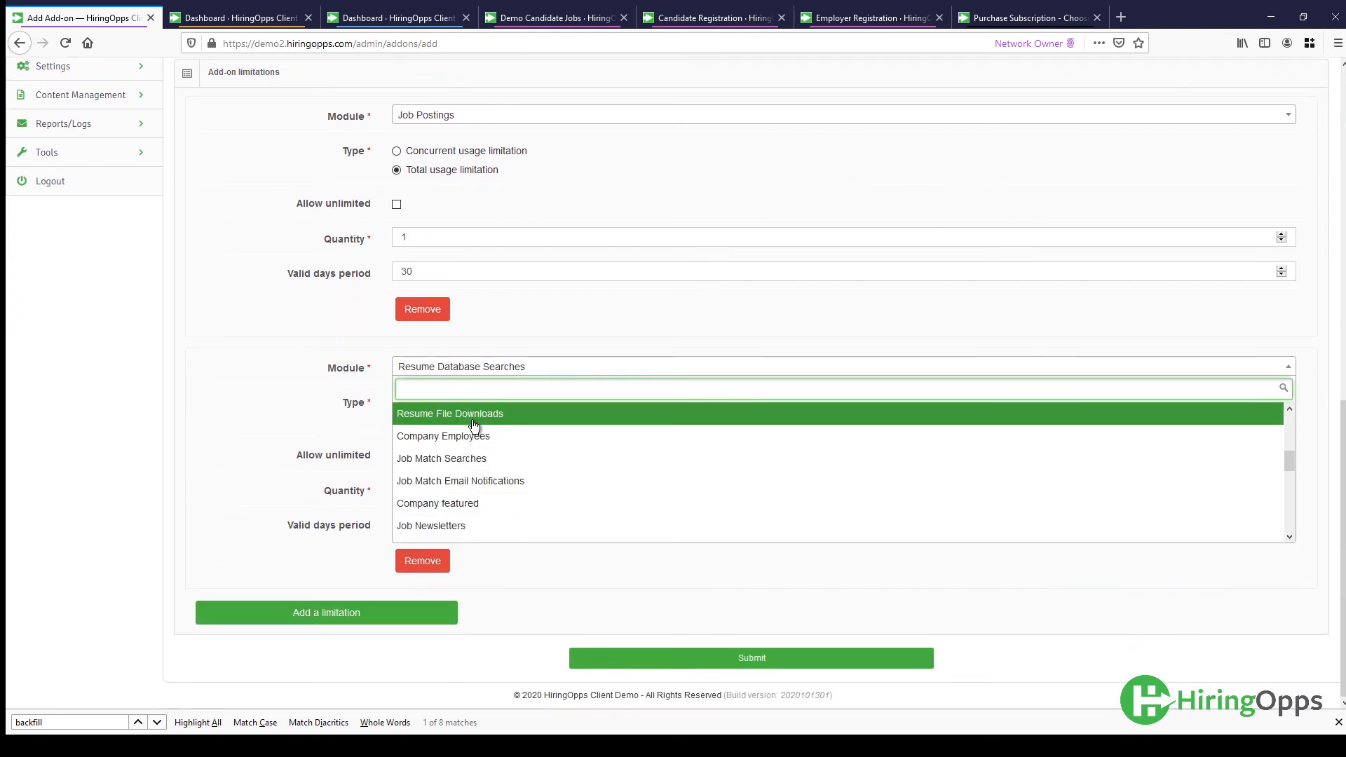
{"action": "left_click", "coordinate": [516, 589]}
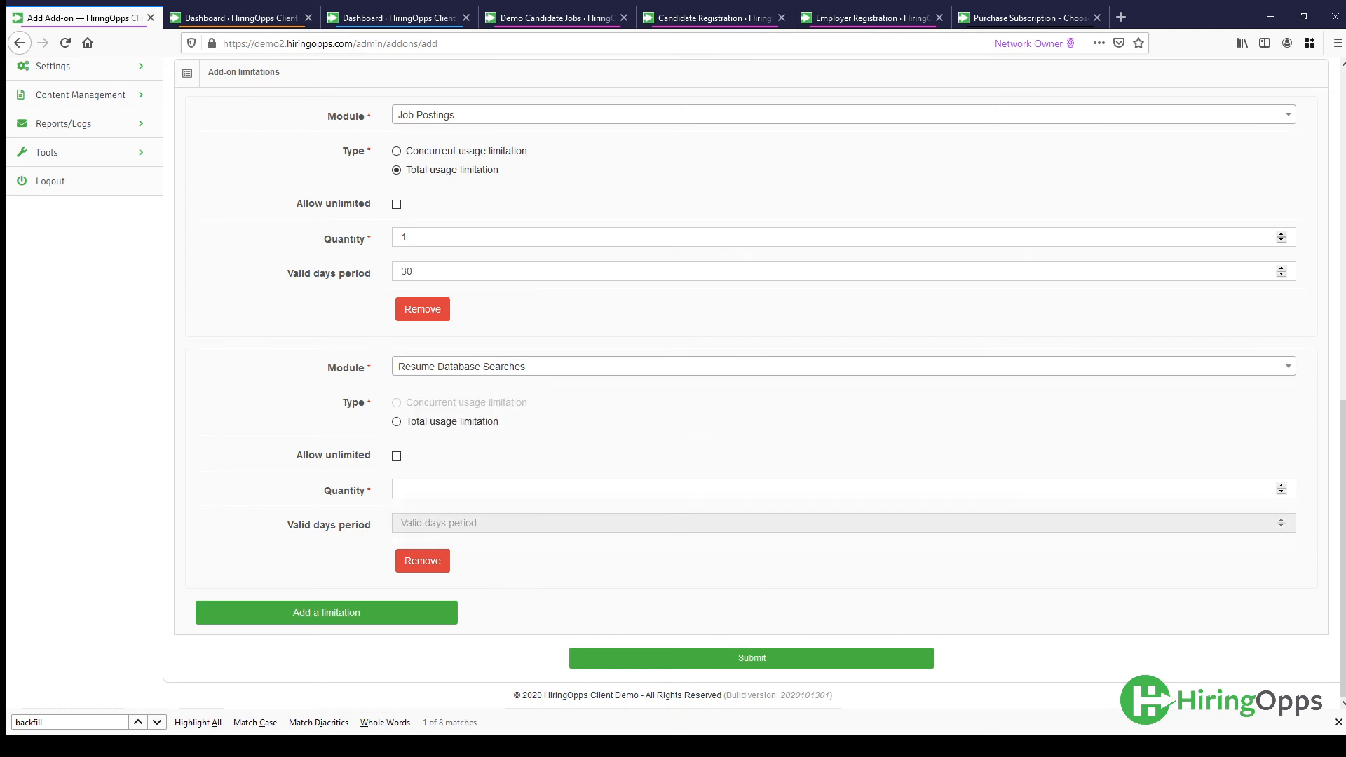
- Leave the add-on form for the add-ons list, review it, and open the accounting section's Non-Recurring Job Posts
{"action": "scroll", "coordinate": [38, 328], "scroll_direction": "up", "scroll_amount": 15}
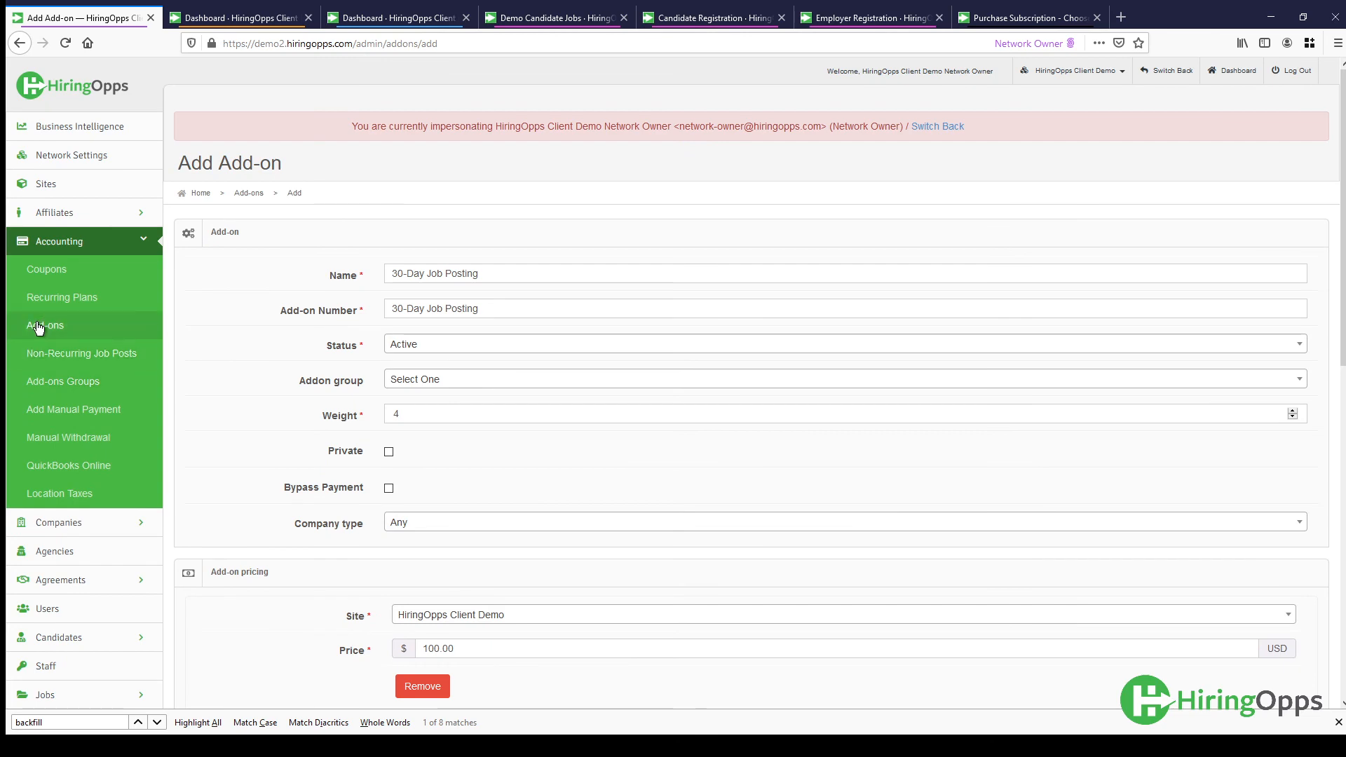
{"action": "left_click", "coordinate": [39, 328]}
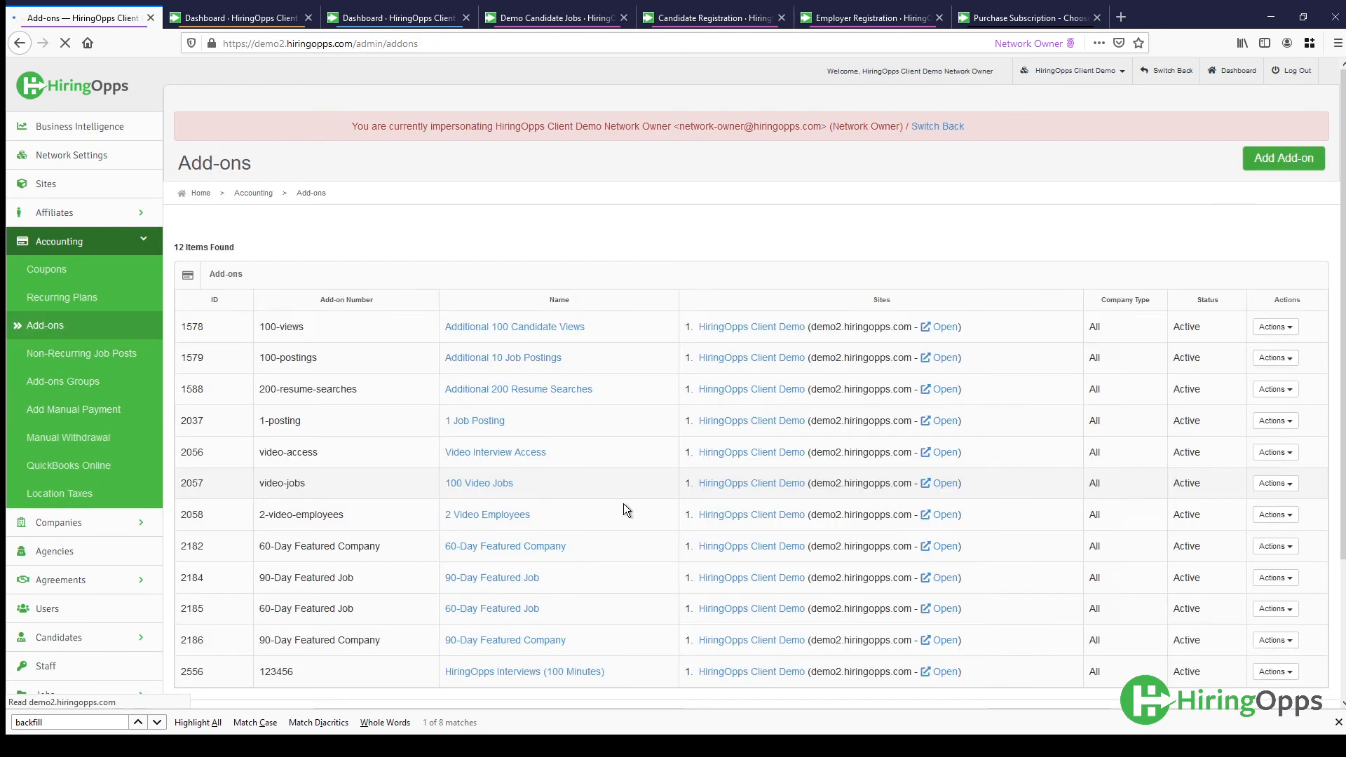
{"action": "scroll", "coordinate": [625, 503], "scroll_direction": "down", "scroll_amount": 3}
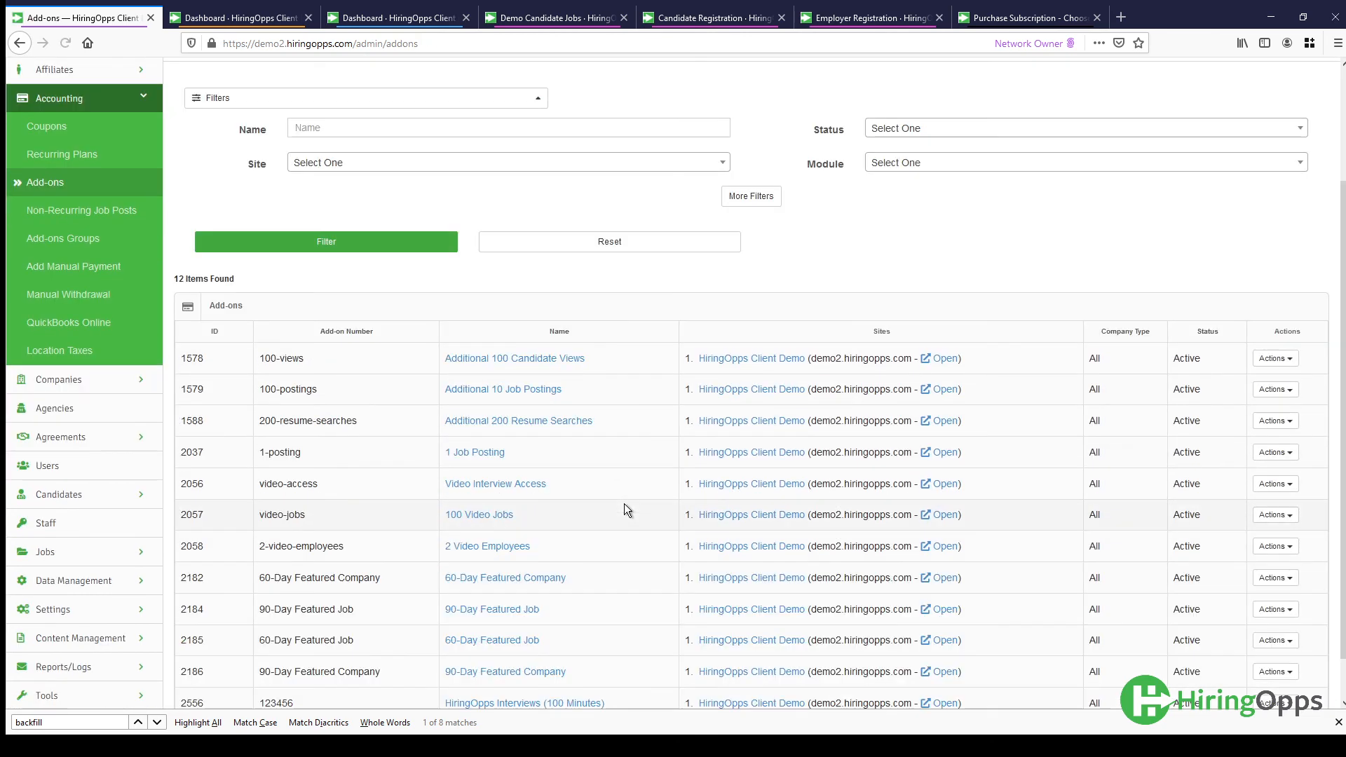
{"action": "scroll", "coordinate": [624, 503], "scroll_direction": "up", "scroll_amount": 2}
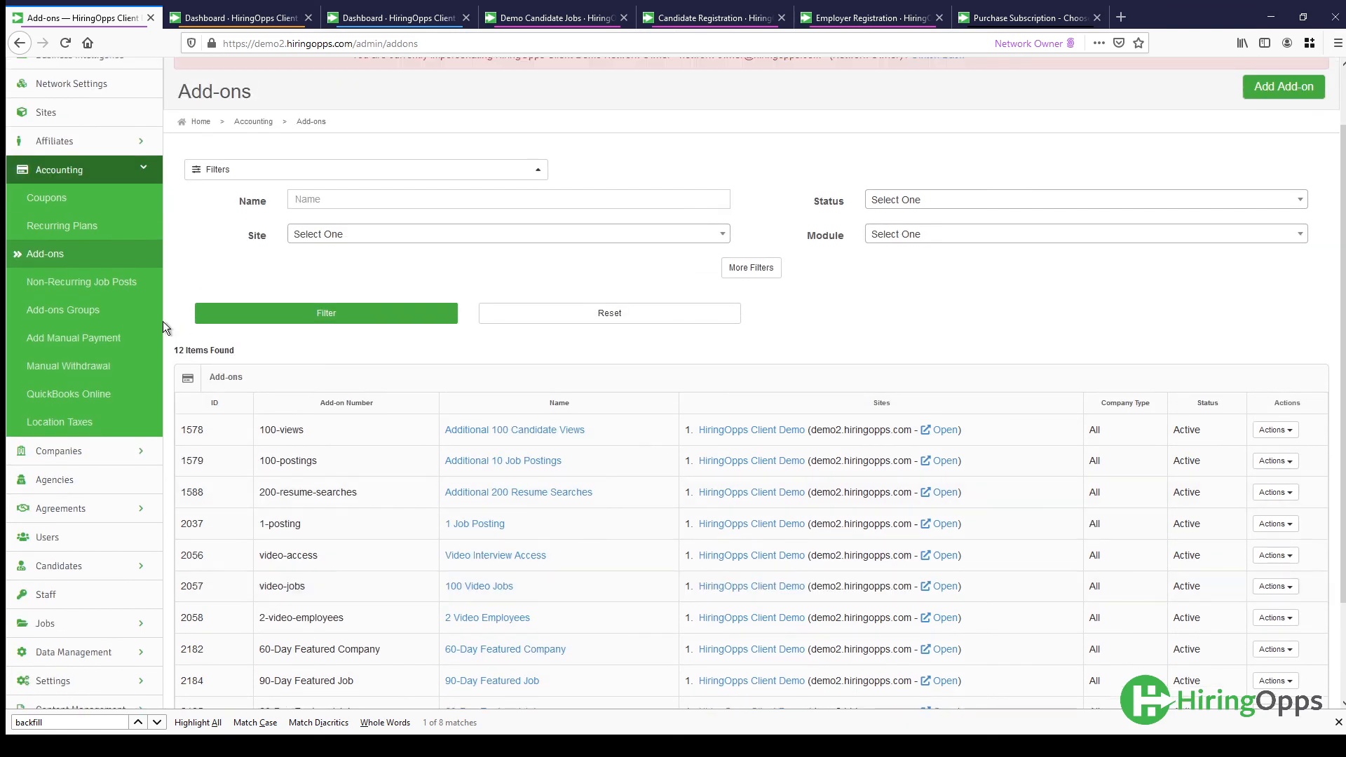
{"action": "left_click", "coordinate": [73, 282]}
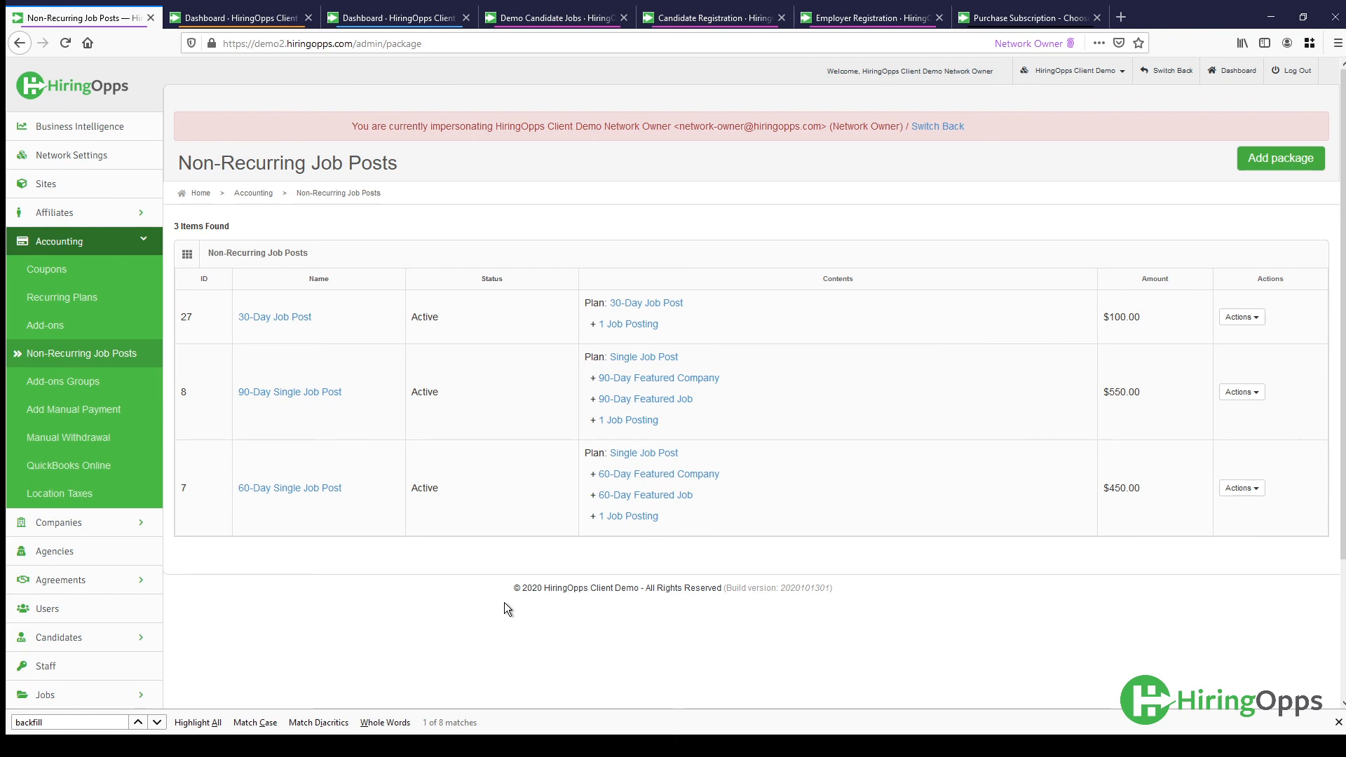
- Start a new non-recurring package named "30-Day Job Posting" with an amount of 129.00 USD
{"action": "left_click", "coordinate": [1309, 166]}
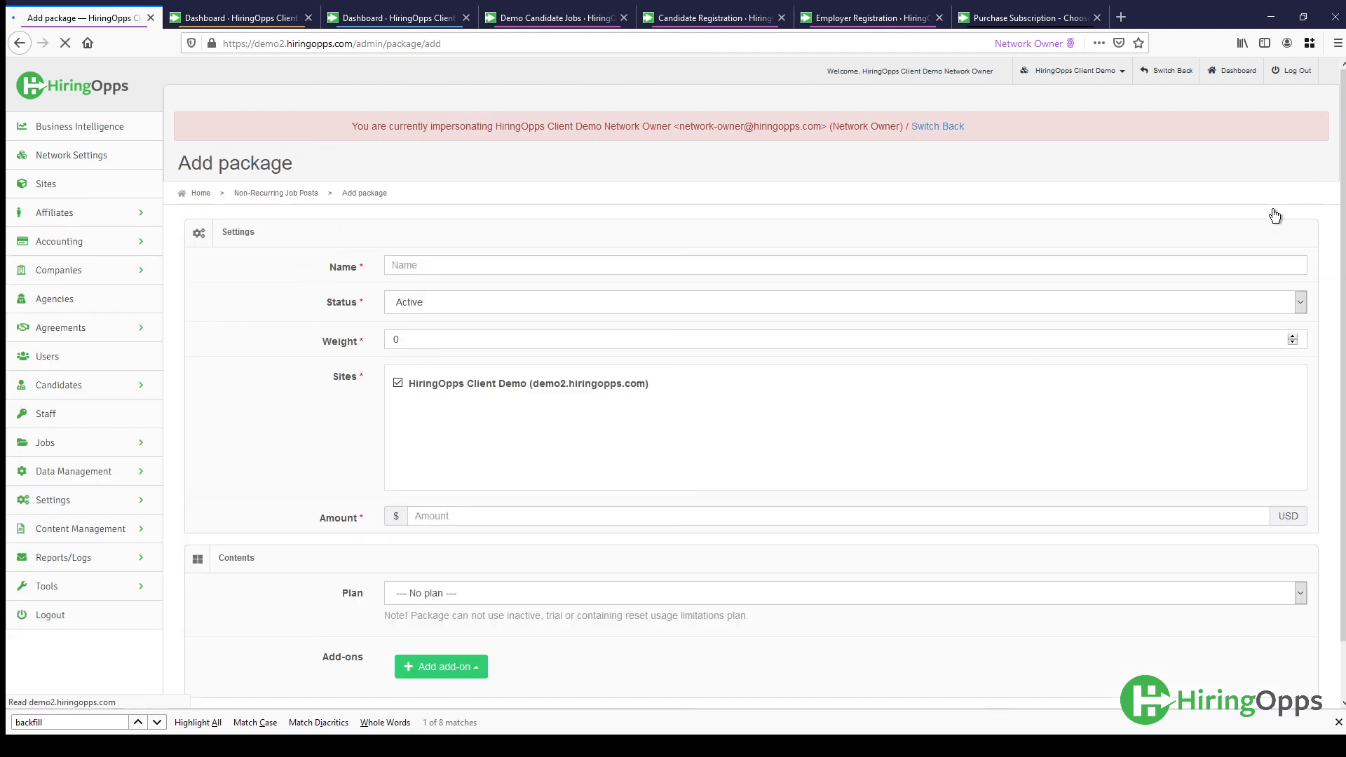
{"action": "left_click", "coordinate": [646, 265]}
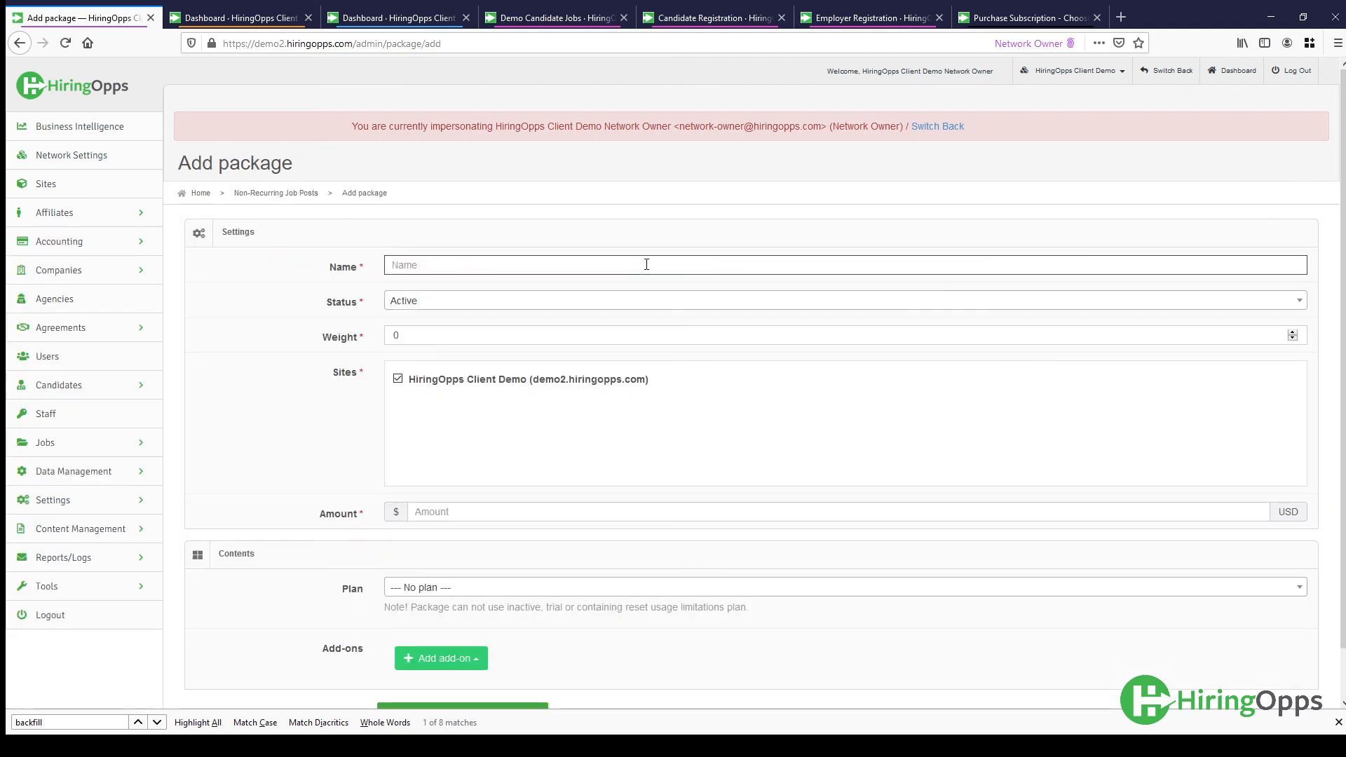
{"action": "type", "text": "30-Day Job Posting"}
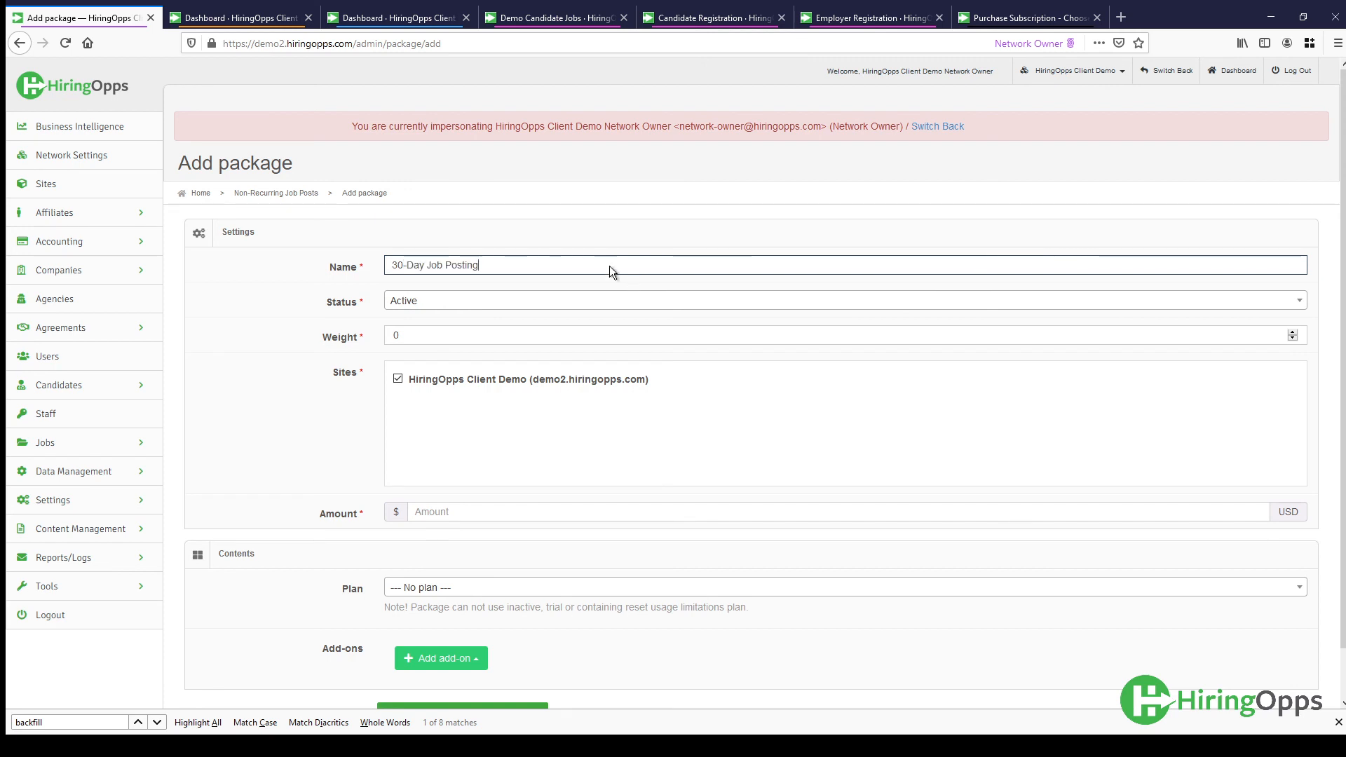
{"action": "scroll", "coordinate": [319, 393], "scroll_direction": "down", "scroll_amount": 1}
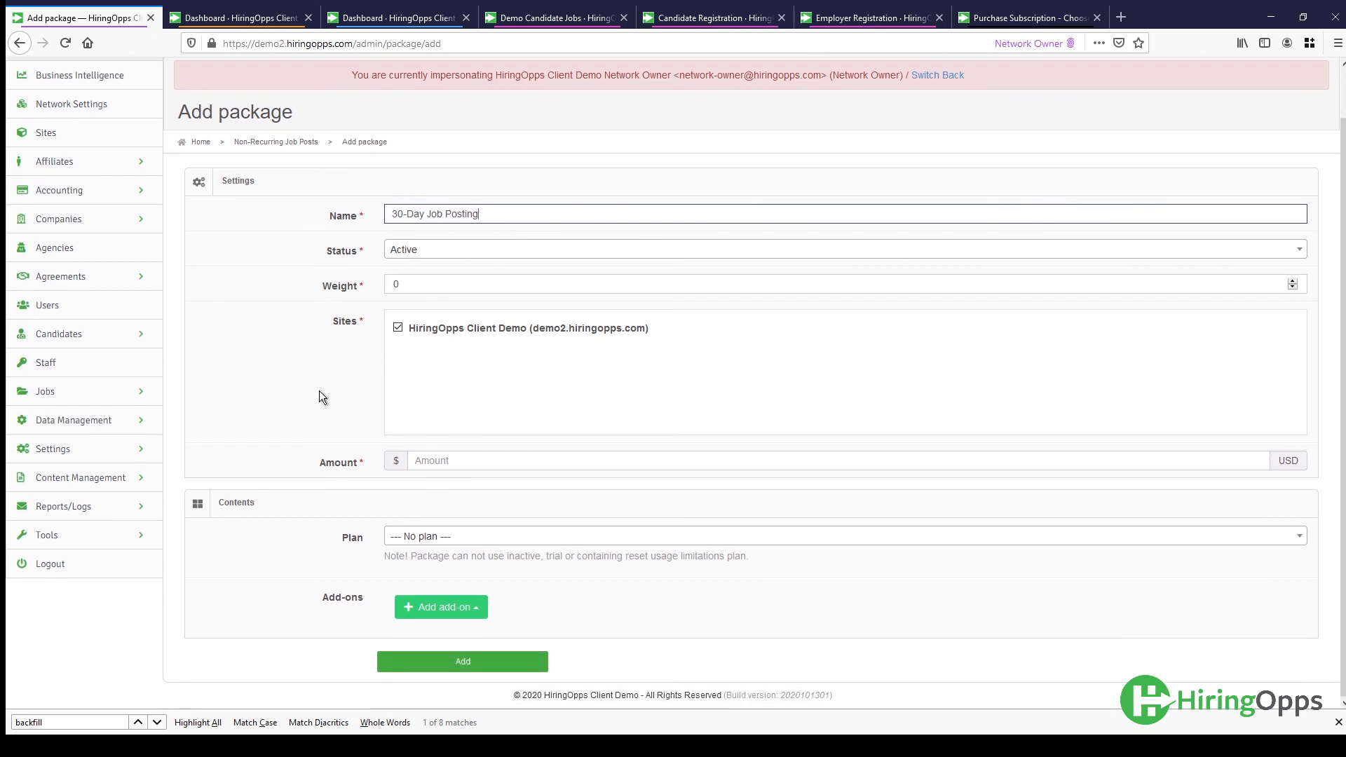
{"action": "left_click", "coordinate": [438, 462]}
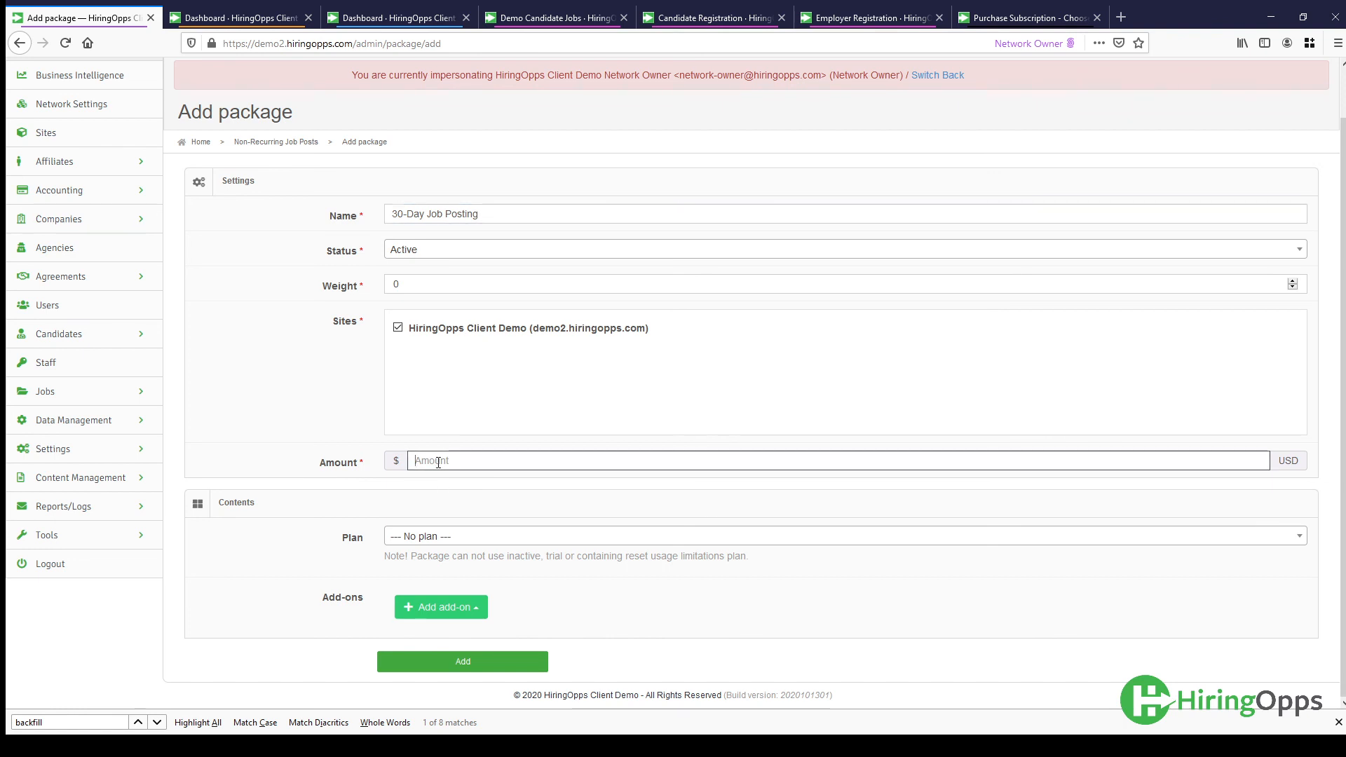
{"action": "type", "text": "129.0"}
- Assign the Single Job Post (SJP) plan to the package and include the 1 Job Posting add-on
{"action": "left_click", "coordinate": [432, 538]}
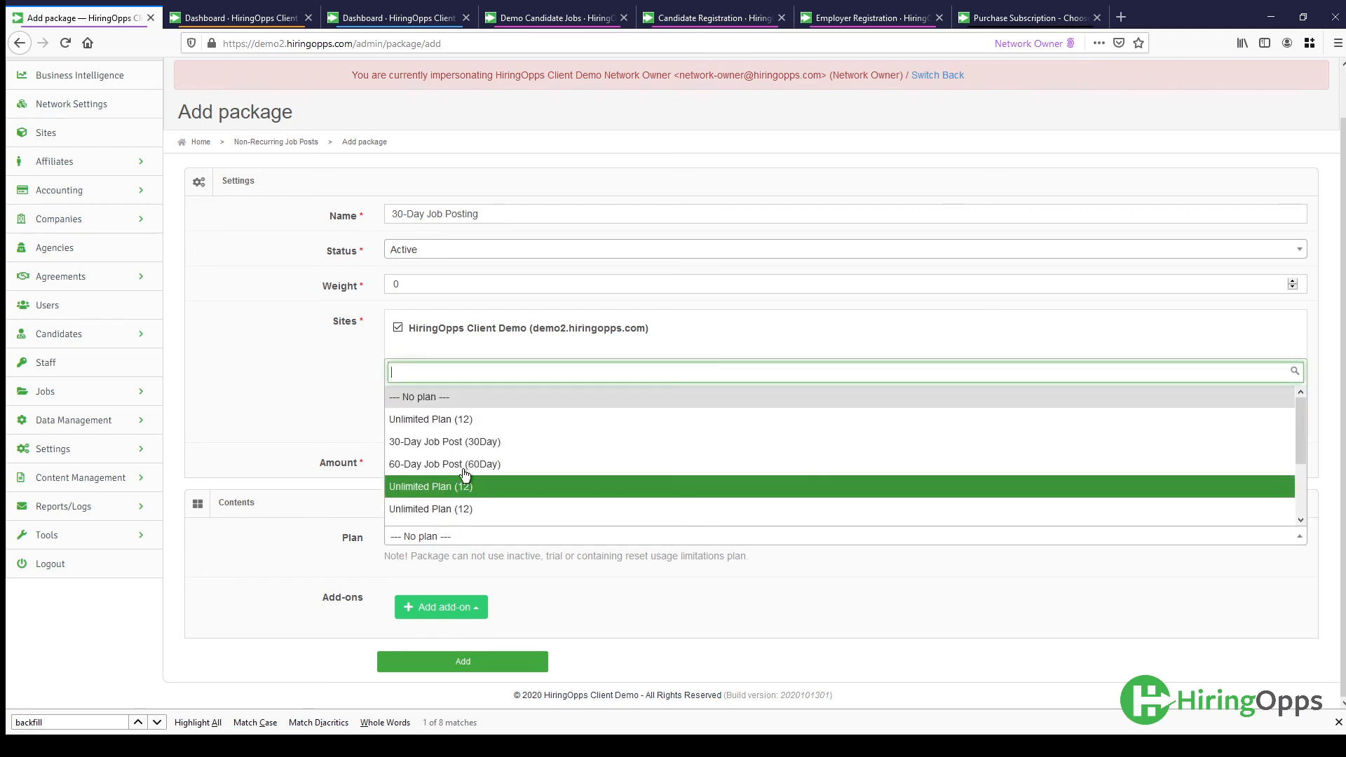
{"action": "scroll", "coordinate": [463, 449], "scroll_direction": "down", "scroll_amount": 3}
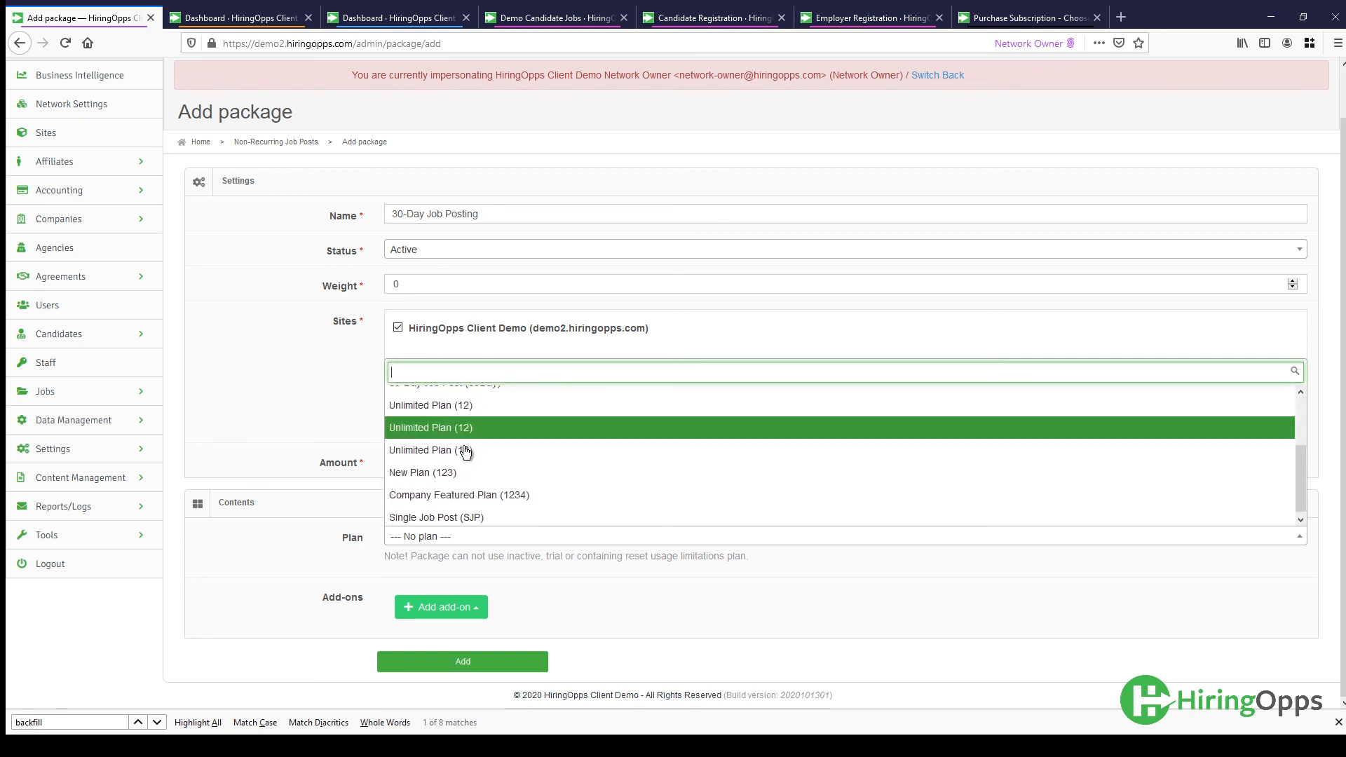
{"action": "left_click", "coordinate": [465, 515]}
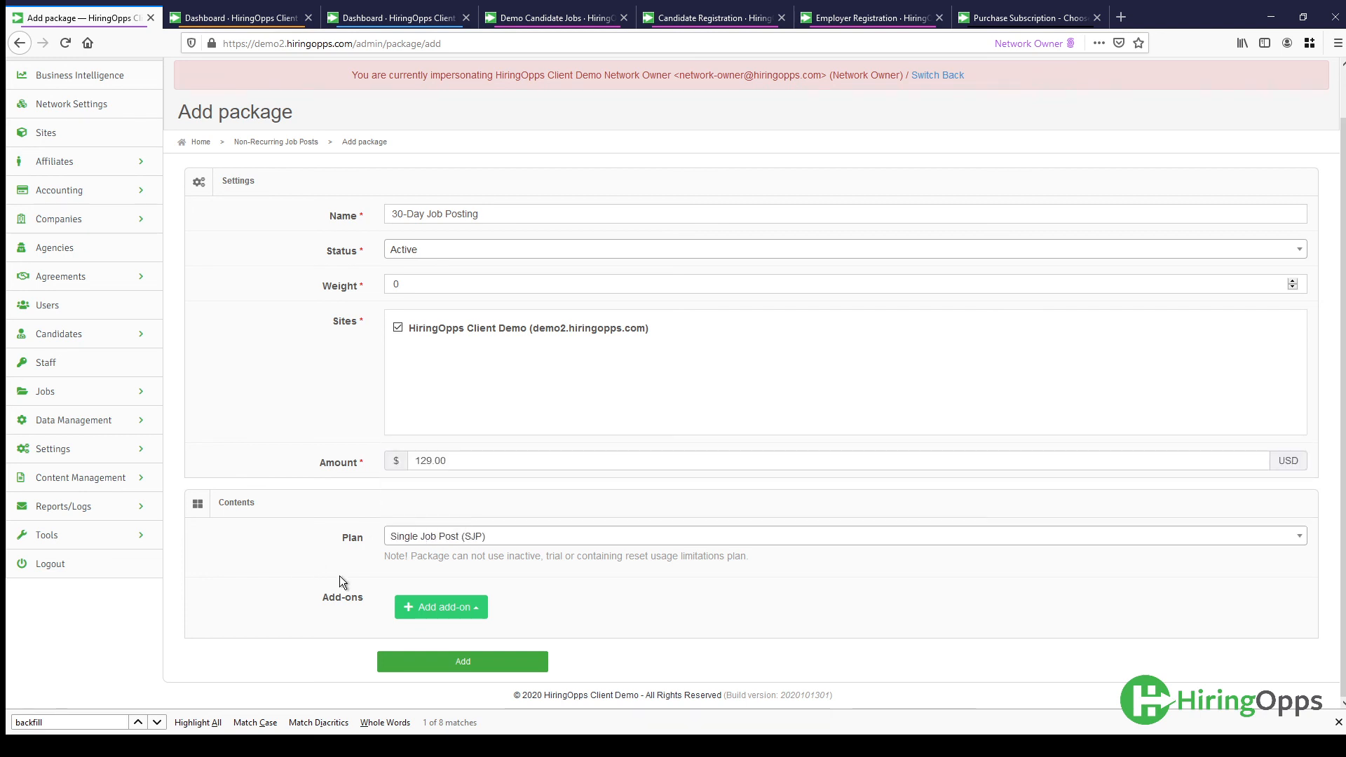
{"action": "left_click", "coordinate": [424, 618]}
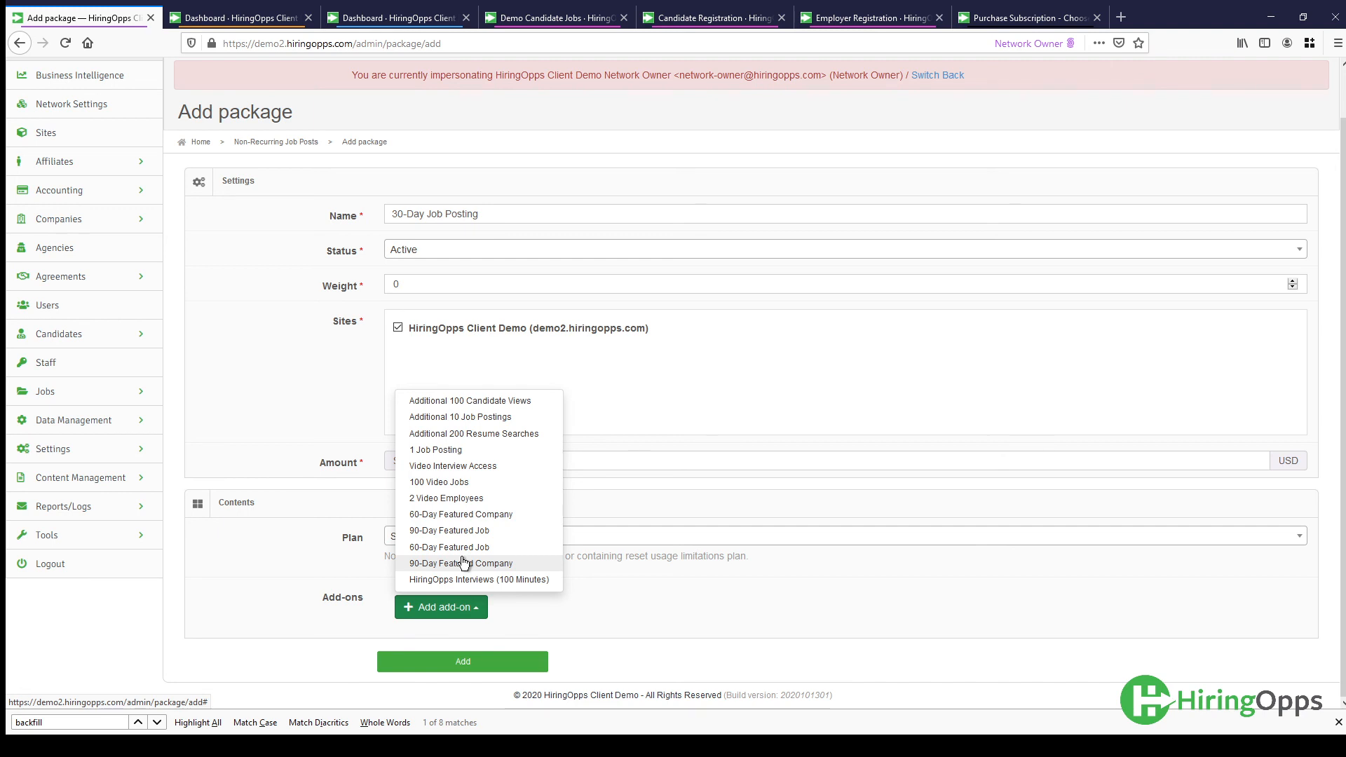
{"action": "left_click", "coordinate": [461, 450]}
{"action": "scroll", "coordinate": [304, 563], "scroll_direction": "down", "scroll_amount": 1}
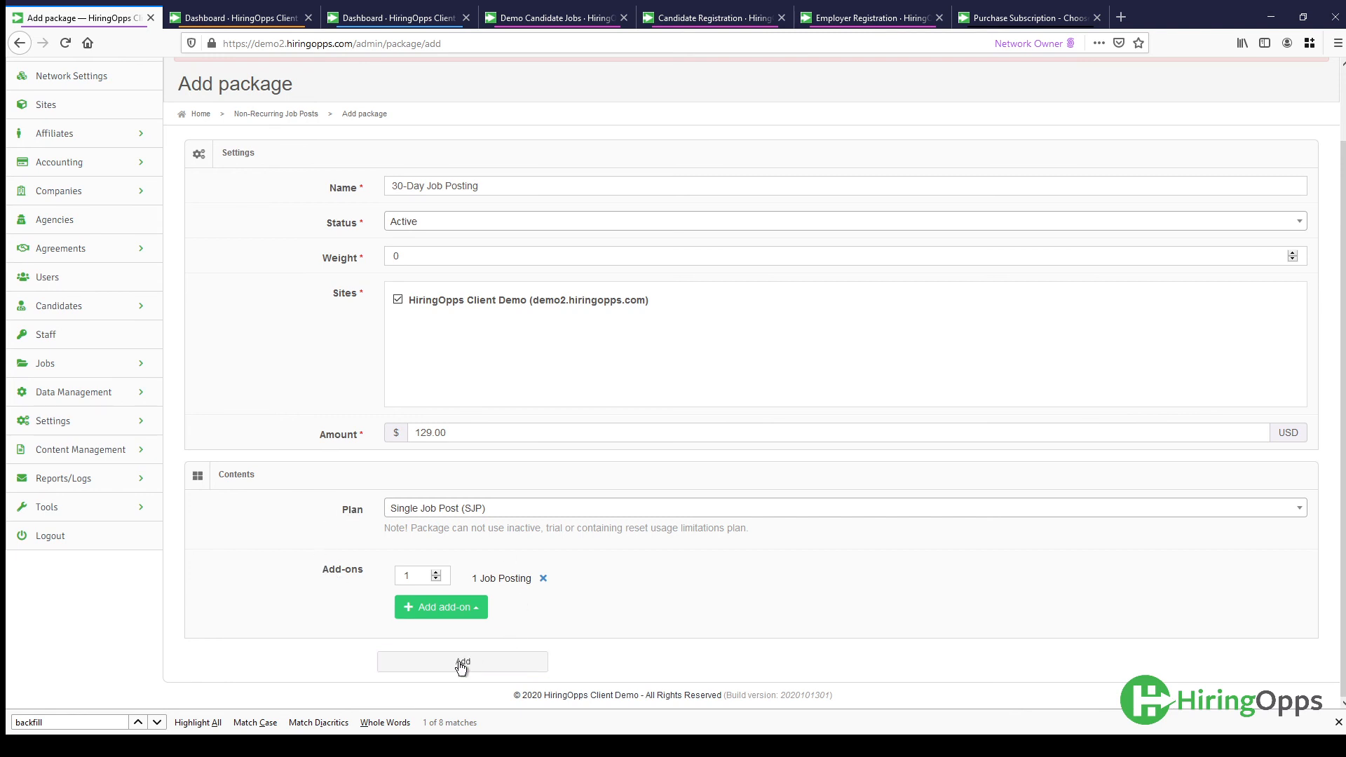
- Leave the package form for the Non-Recurring Job Posts list and compare its packages with the offers on the Purchase Subscription page
{"action": "scroll", "coordinate": [1126, 449], "scroll_direction": "up", "scroll_amount": 2}
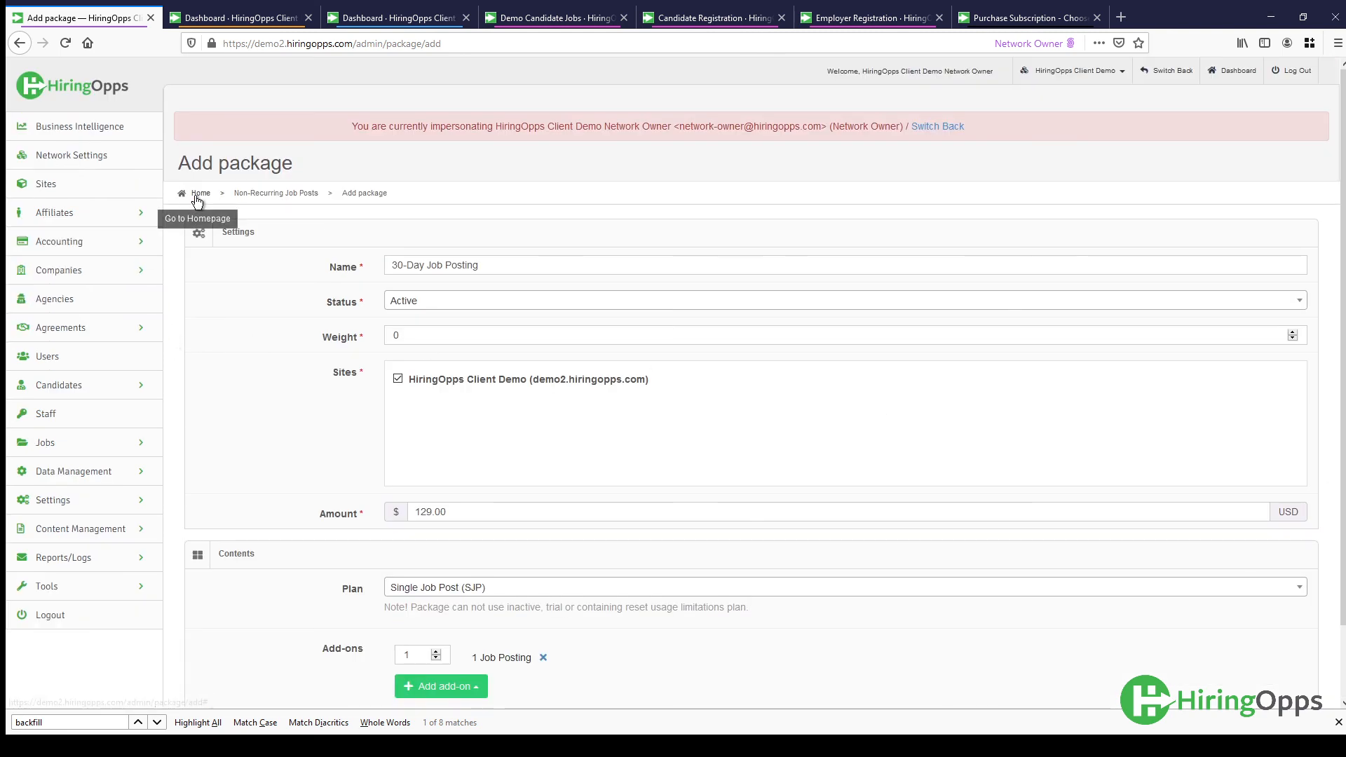
{"action": "left_click", "coordinate": [112, 241]}
{"action": "left_click", "coordinate": [66, 358]}
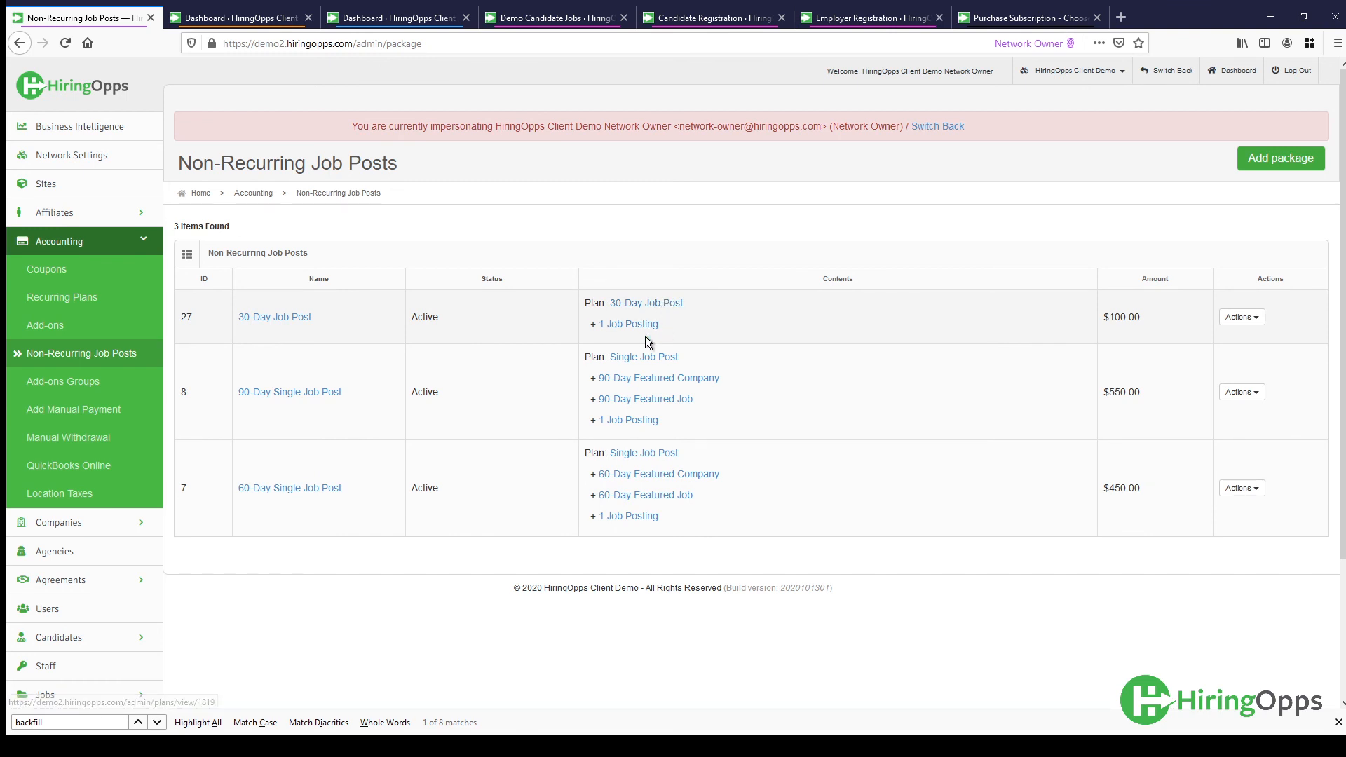
{"action": "left_click", "coordinate": [1030, 20]}
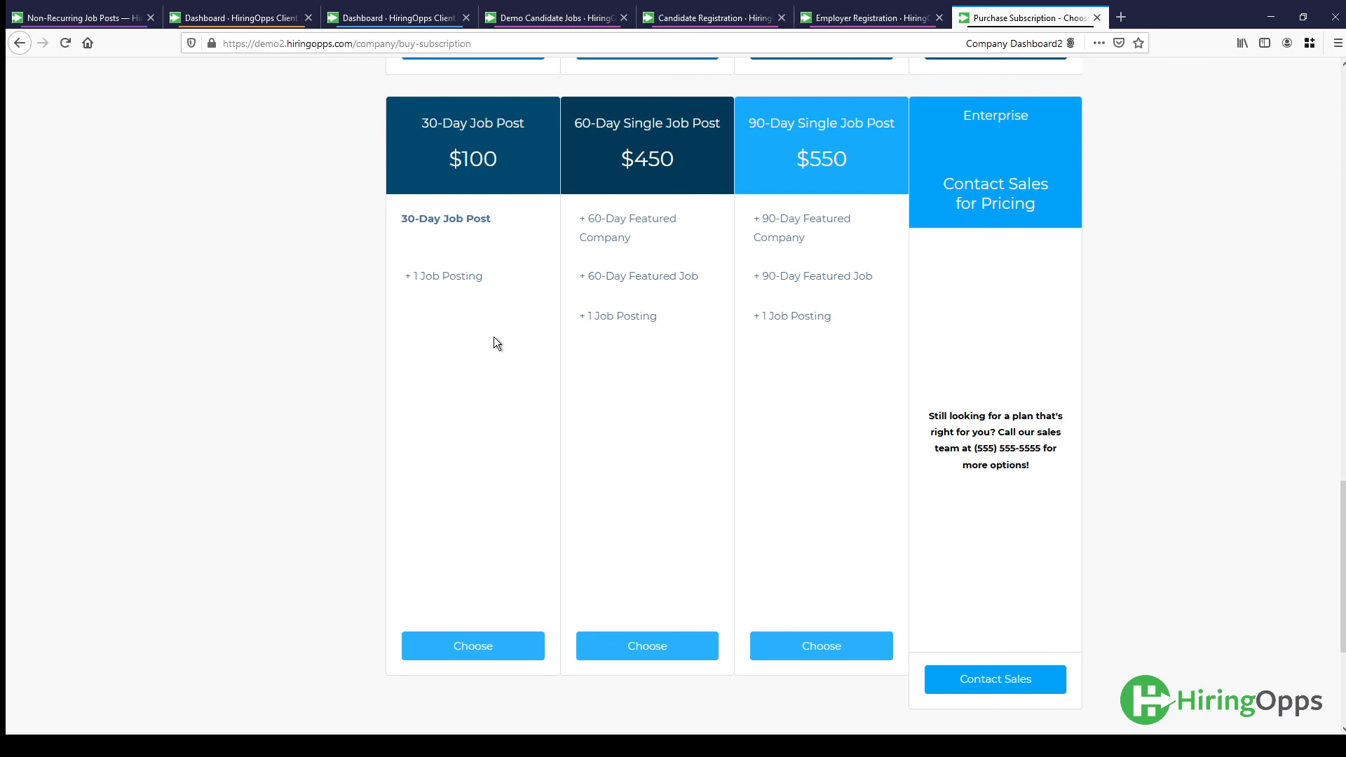
{"action": "left_click", "coordinate": [73, 20]}
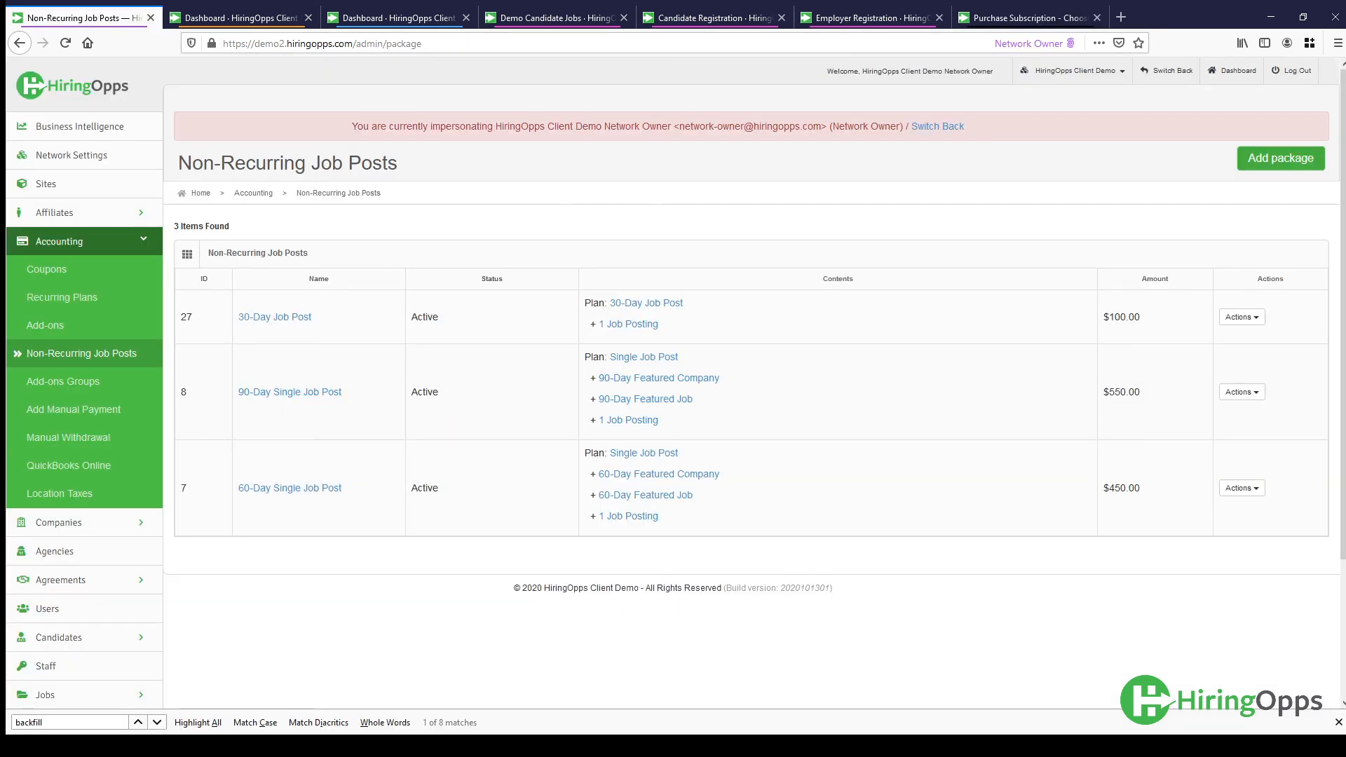